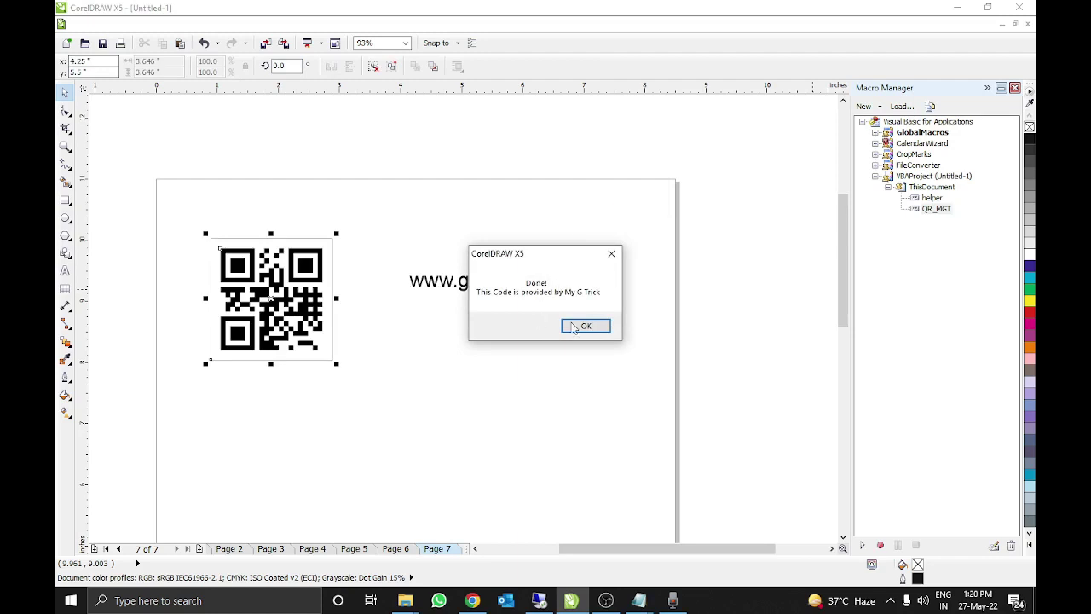
# Dismiss the macro's Done message and page back from Page 7 toward Page 1
pyautogui.click(573, 325)
pyautogui.click(611, 362)
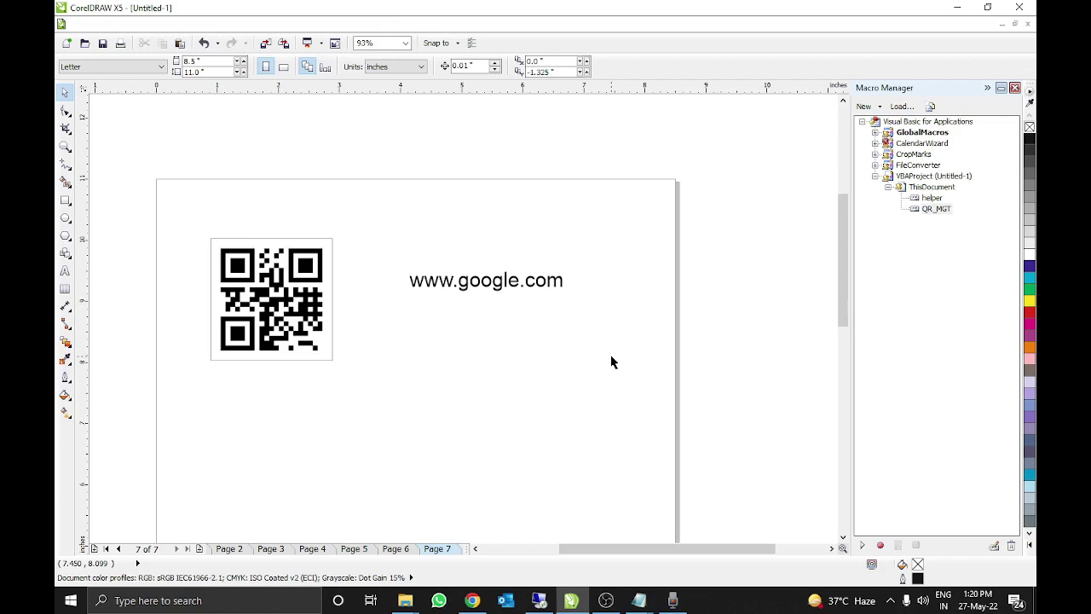
pyautogui.press('pageup')
pyautogui.press('pageup')
pyautogui.press('pageup')
pyautogui.press('pageup')
pyautogui.press('pageup')
pyautogui.press('pageup')
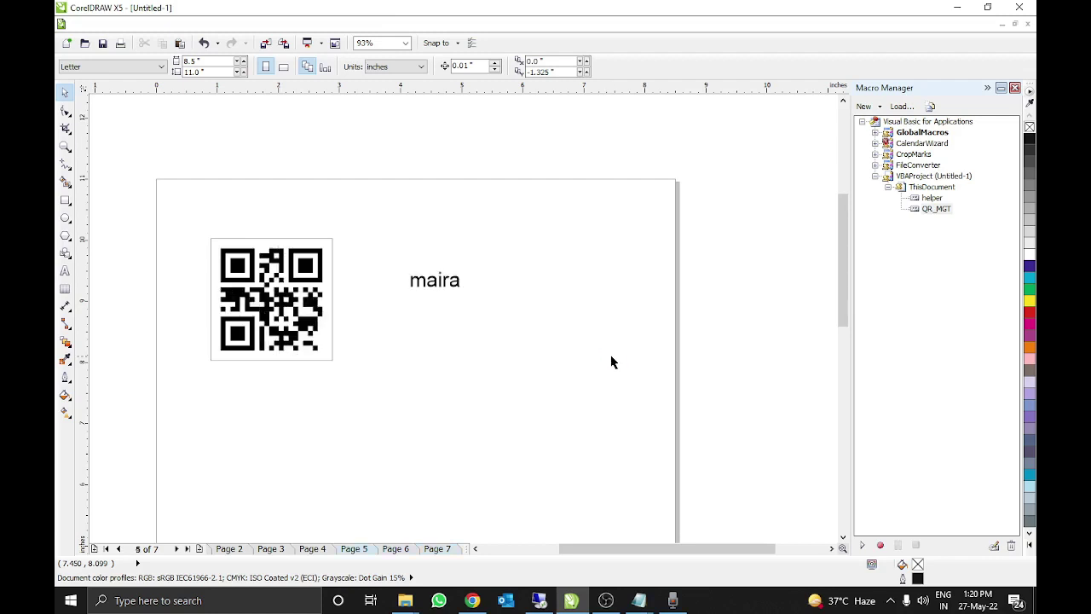
pyautogui.press('pageup')
pyautogui.press('Escape')
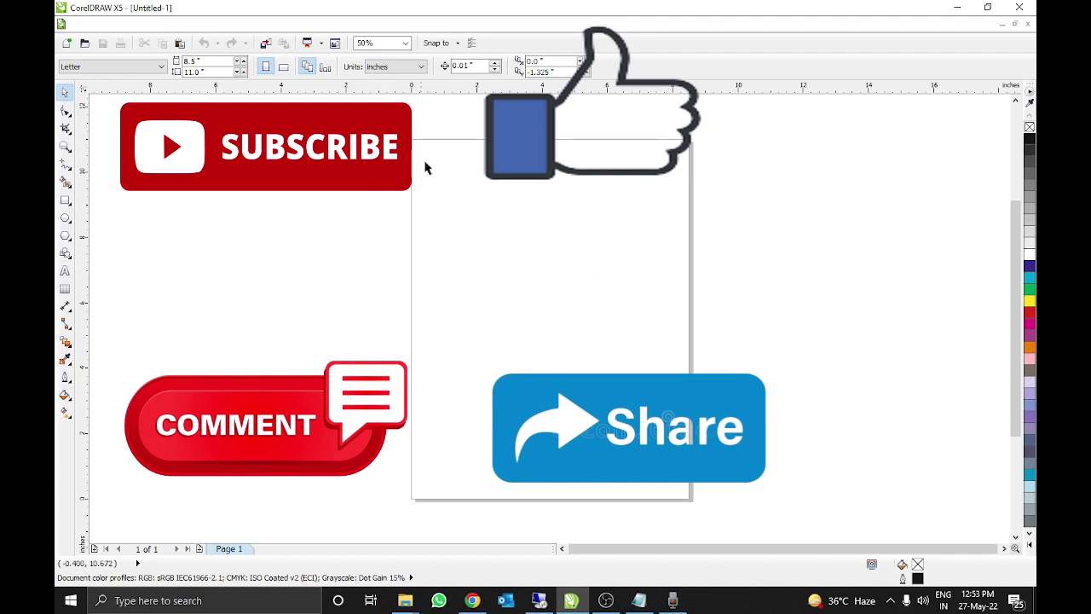
# Clear the old work and start a blank single-page 8.5 × 11 inch Letter document
pyautogui.moveTo(401, 128); pyautogui.dragTo(707, 485)
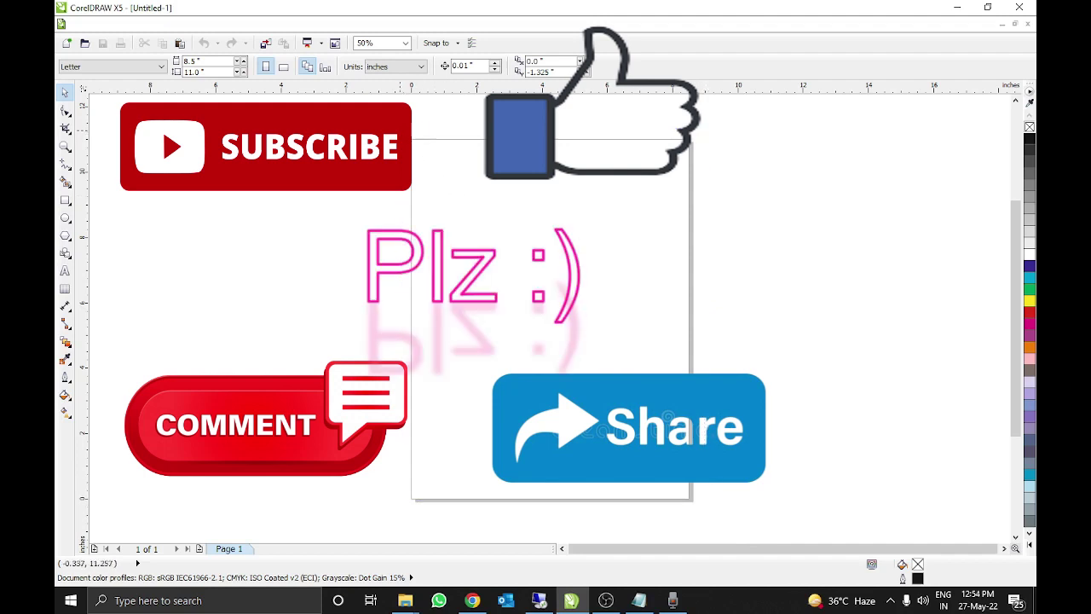
pyautogui.moveTo(106, 111)
pyautogui.mouseDown()
pyautogui.moveTo(414, 401)
pyautogui.moveTo(999, 536)
pyautogui.moveTo(497, 253)
pyautogui.moveTo(174, 102)
pyautogui.moveTo(122, 116)
pyautogui.mouseUp()
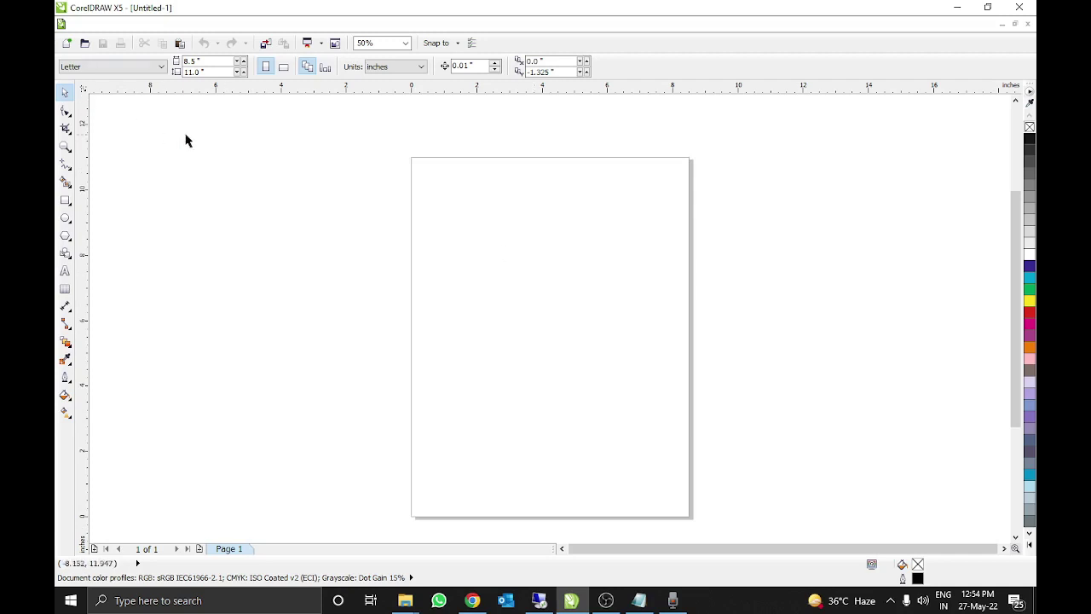
# Draw a square box near the page's top-left and adjust it to a smaller size
pyautogui.click(66, 201)
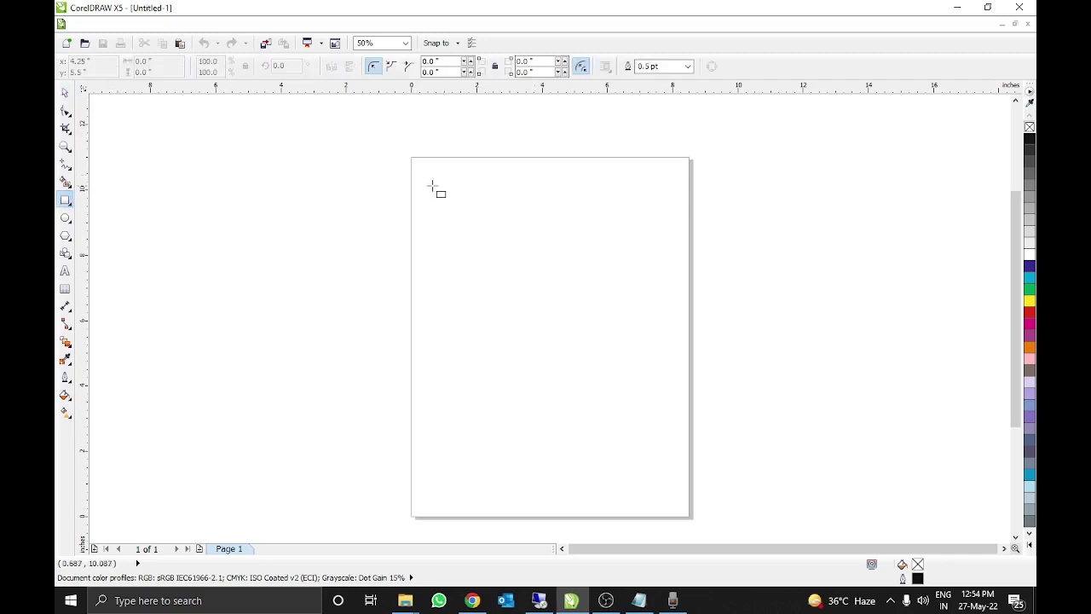
pyautogui.moveTo(433, 192); pyautogui.dragTo(523, 281)
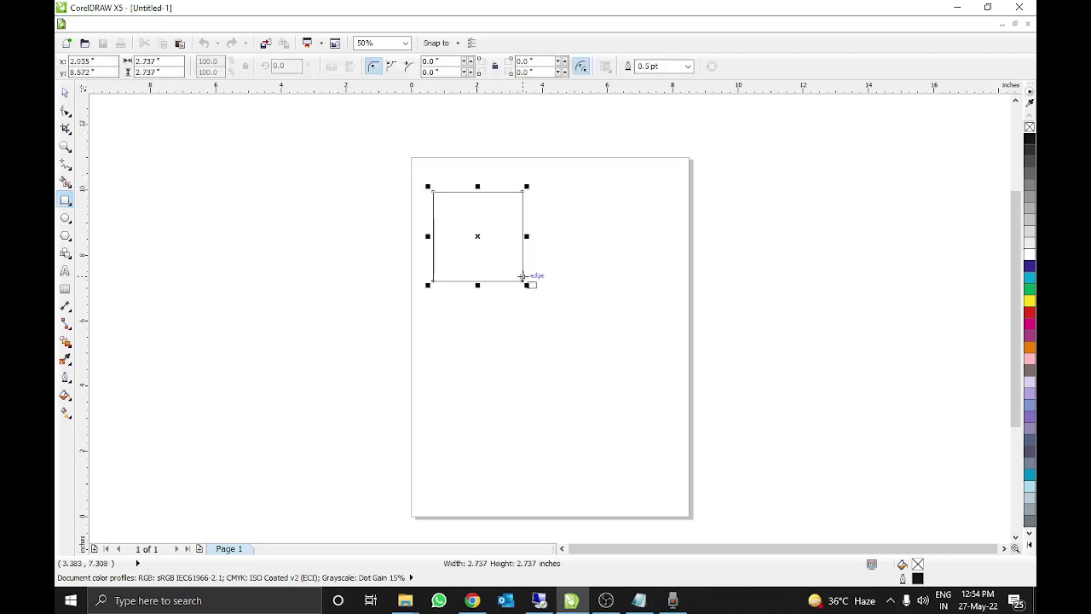
pyautogui.press('space')
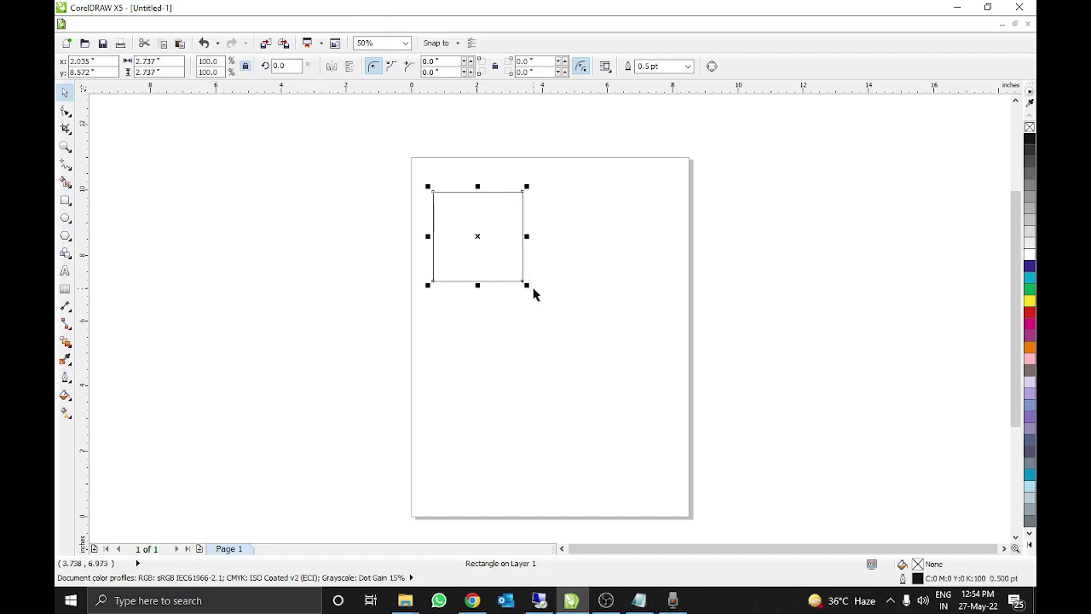
pyautogui.moveTo(526, 283)
pyautogui.mouseDown()
pyautogui.moveTo(491, 246)
pyautogui.moveTo(521, 278)
pyautogui.mouseUp()
pyautogui.moveTo(486, 239); pyautogui.dragTo(493, 234)
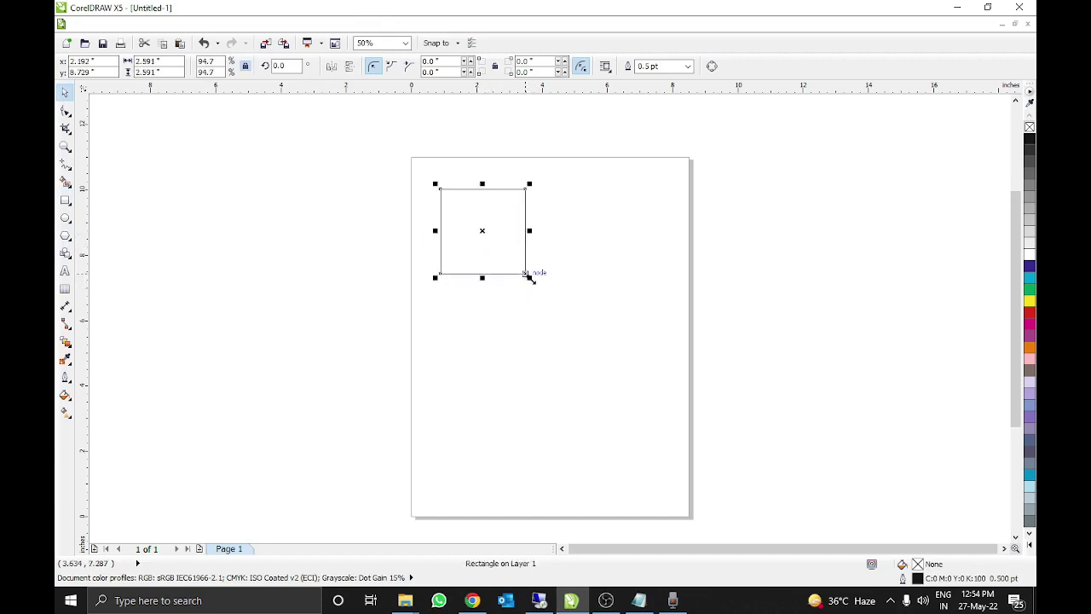
pyautogui.moveTo(528, 276); pyautogui.dragTo(505, 253)
pyautogui.click(472, 204)
# Add the text label 'Ramanuj' to the right of the box
pyautogui.click(66, 269)
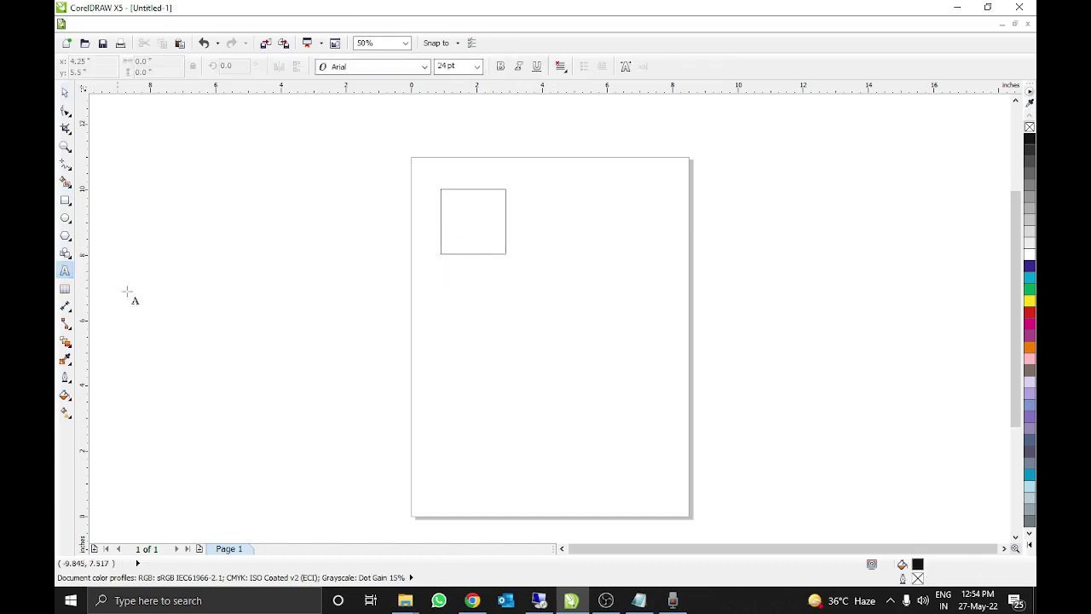
pyautogui.click(548, 215)
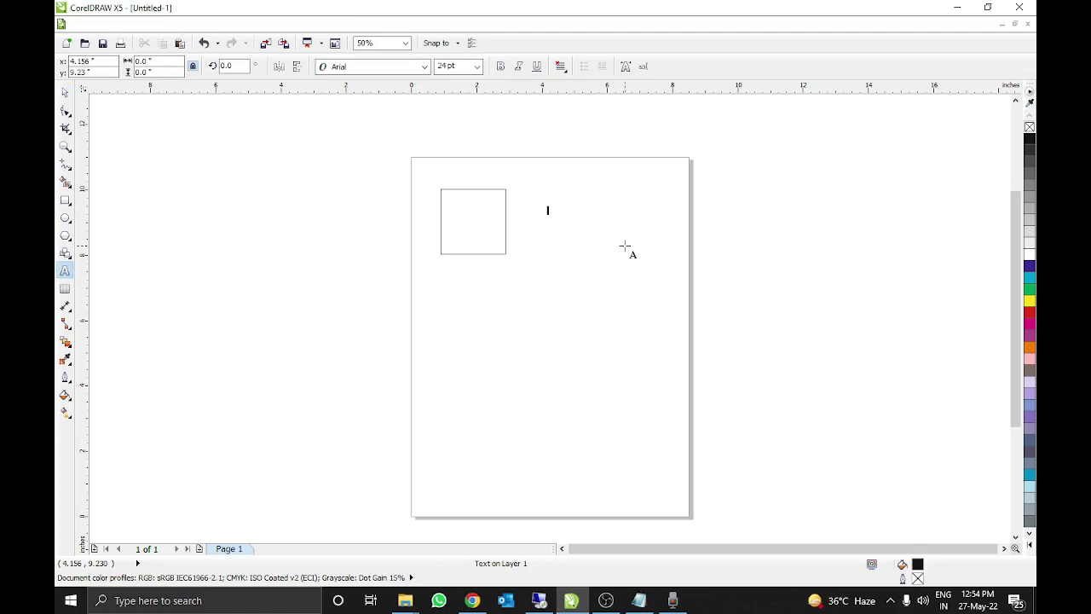
pyautogui.write('Rama')
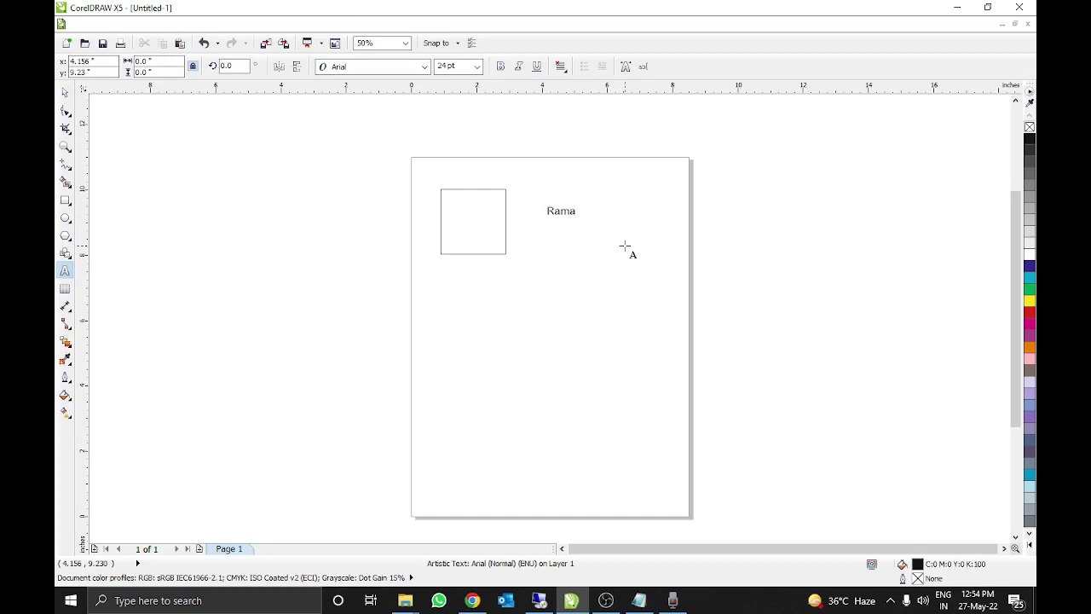
pyautogui.write('nuj')
pyautogui.hotkey('ctrl', 'space')
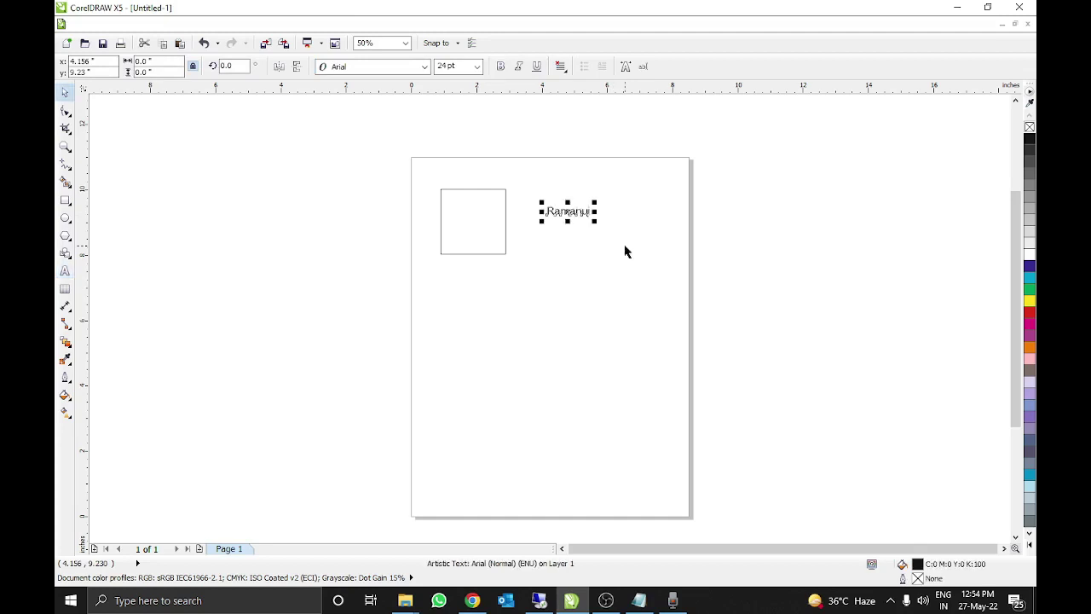
pyautogui.click(620, 252)
pyautogui.hotkey('alt', 'v')
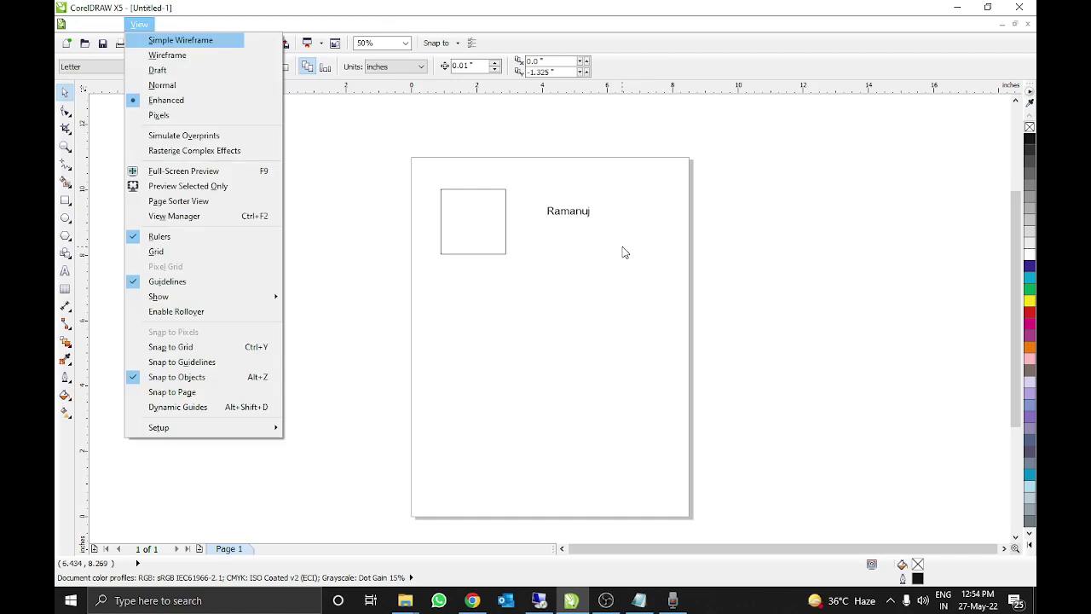
# In Page Sorter View, duplicate Page 1 up to seven identical pages, then open Page 2
pyautogui.click(197, 200)
pyautogui.moveTo(146, 168); pyautogui.dragTo(554, 170)
pyautogui.keyDown('shift'); pyautogui.click(284, 171); pyautogui.keyUp('shift')
pyautogui.keyDown('shift'); pyautogui.click(438, 176); pyautogui.keyUp('shift')
pyautogui.click(176, 175)
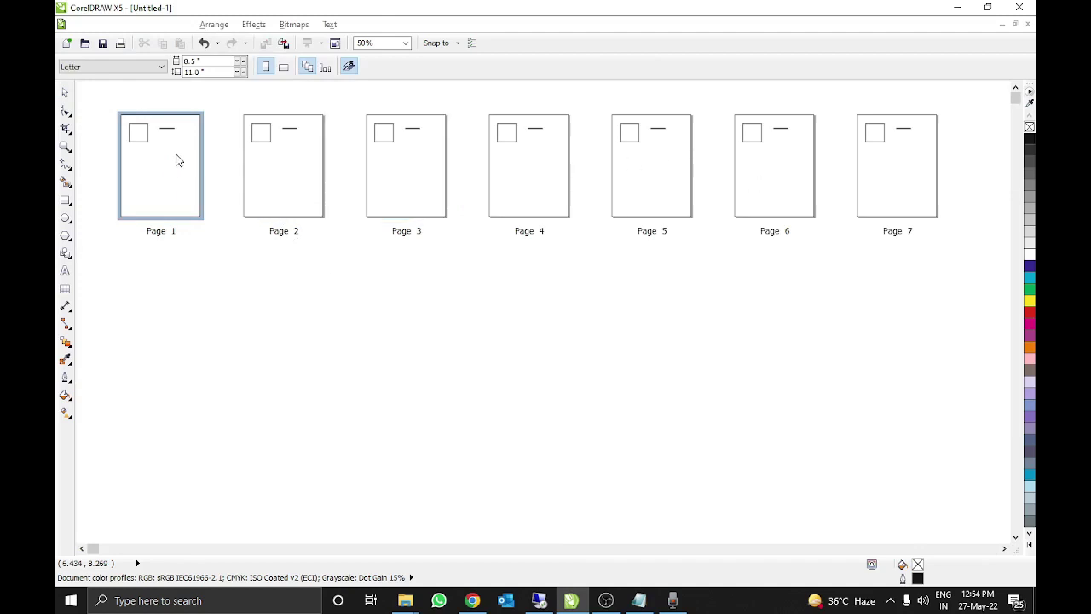
pyautogui.doubleClick(285, 169)
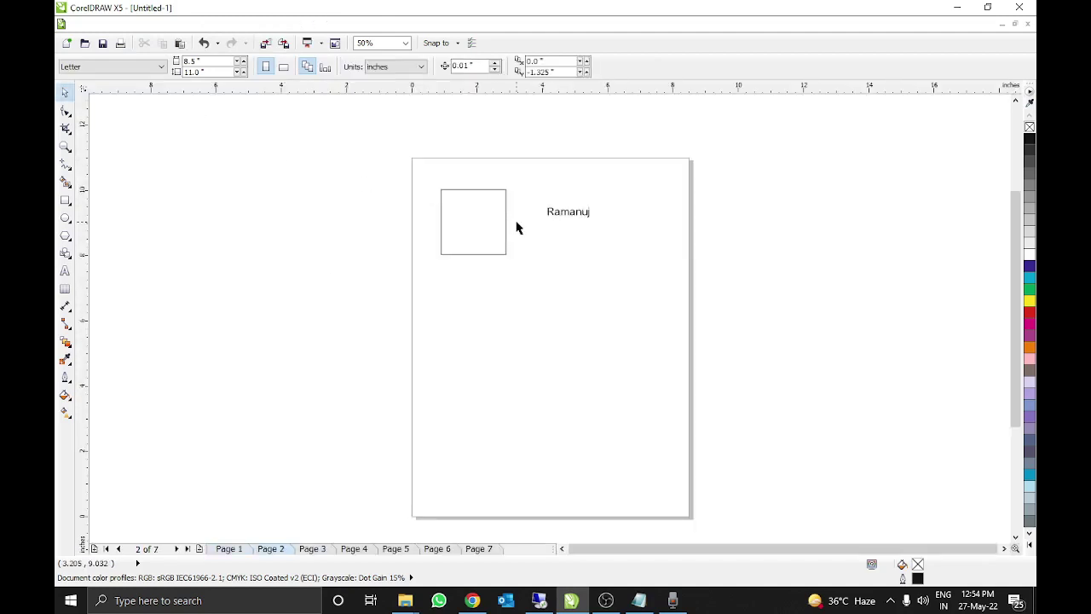
# Zoom in and retype the Page 2 label as Richard
pyautogui.moveTo(396, 172); pyautogui.dragTo(773, 309)
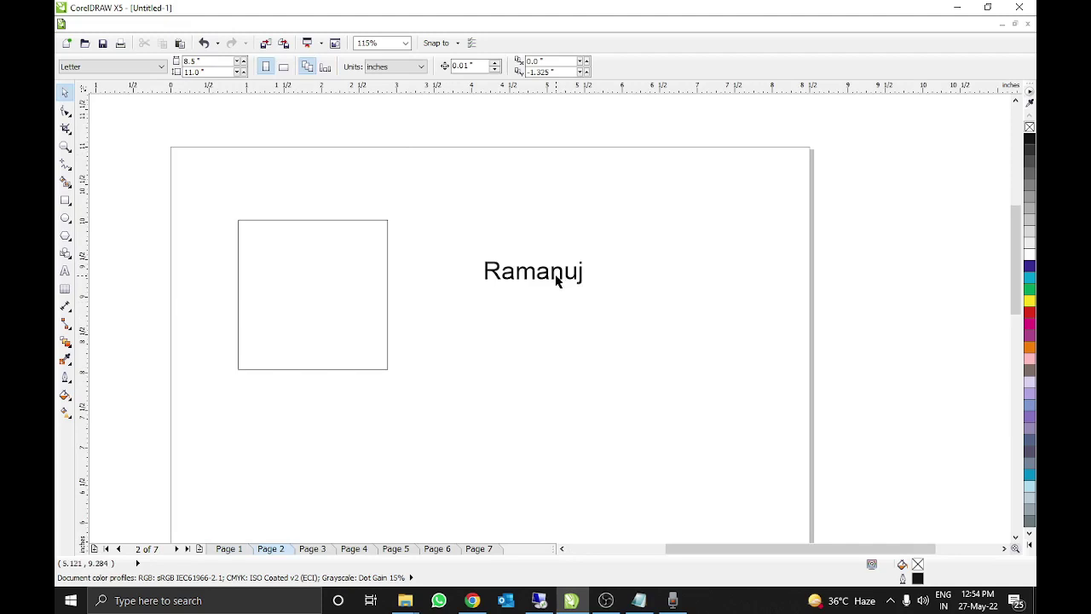
pyautogui.doubleClick(552, 277)
pyautogui.doubleClick(552, 273)
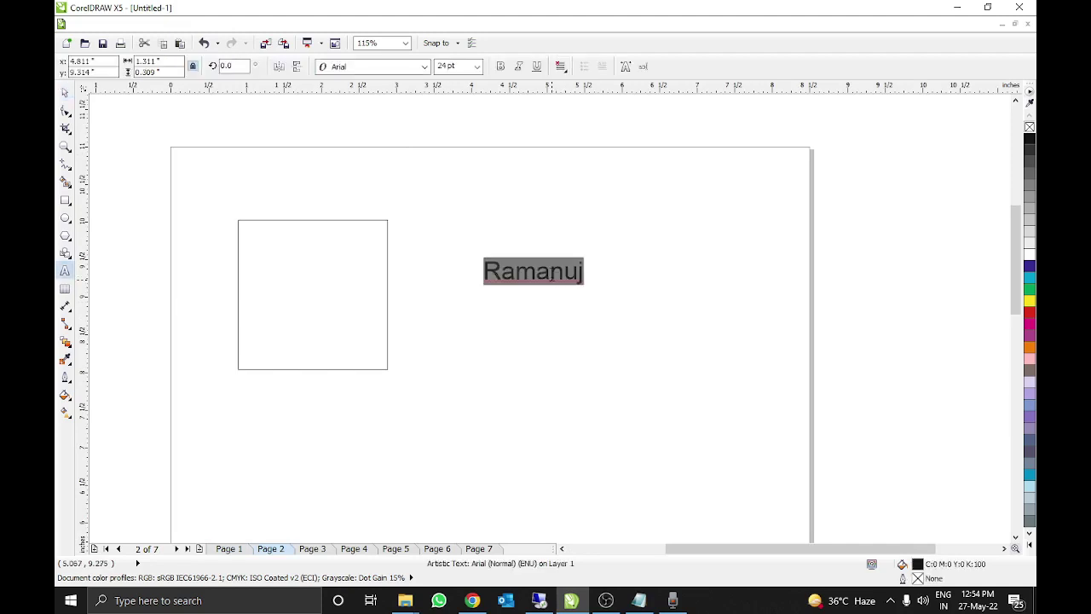
pyautogui.write('Richarch')
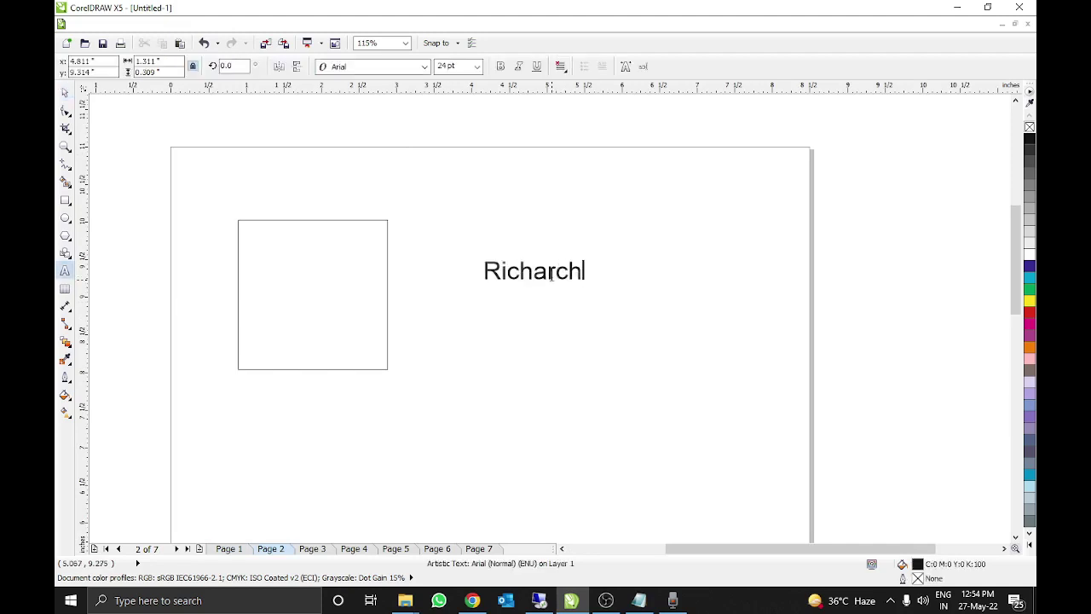
pyautogui.press('BackSpace')
pyautogui.press('BackSpace')
pyautogui.write('d')
pyautogui.press('BackSpace')
pyautogui.write('d')
# Change the Page 3 label to Michel, then undo that change
pyautogui.press('pagedown')
pyautogui.click(552, 272)
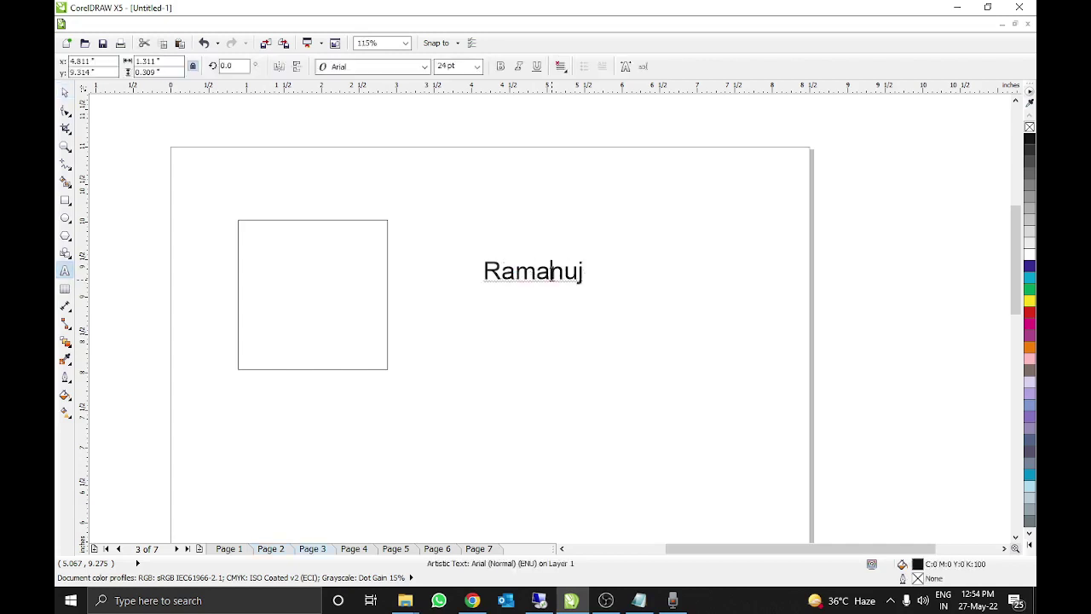
pyautogui.doubleClick(553, 273)
pyautogui.write('<')
pyautogui.press('BackSpace')
pyautogui.write('Michel')
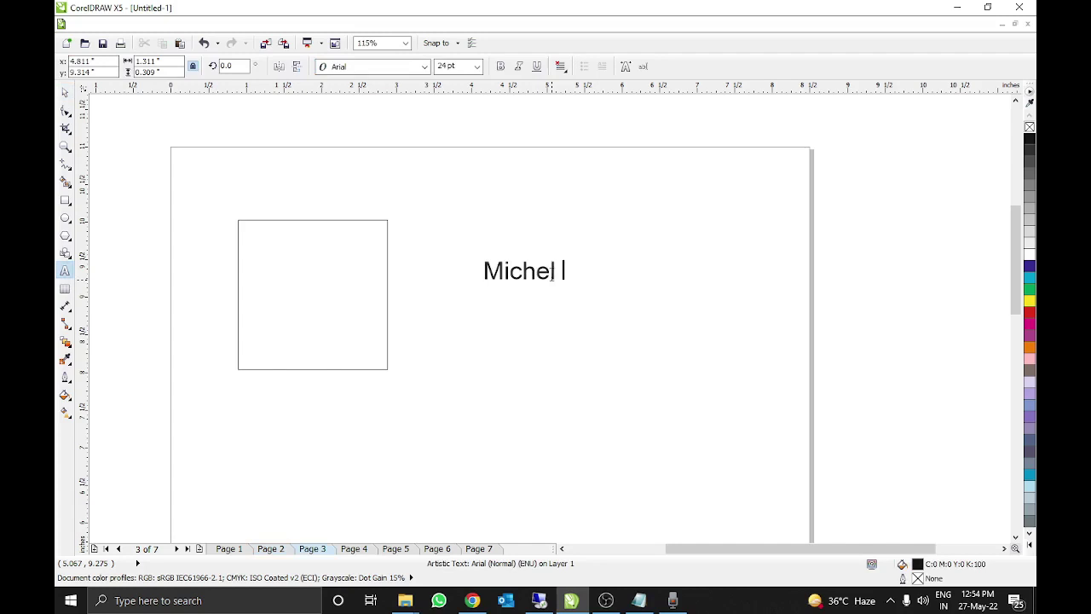
pyautogui.press('Escape')
pyautogui.hotkey('ctrl', 'z')
# Retype the Page 4 label as maira
pyautogui.press('pagedown')
pyautogui.click(553, 272)
pyautogui.doubleClick(552, 272)
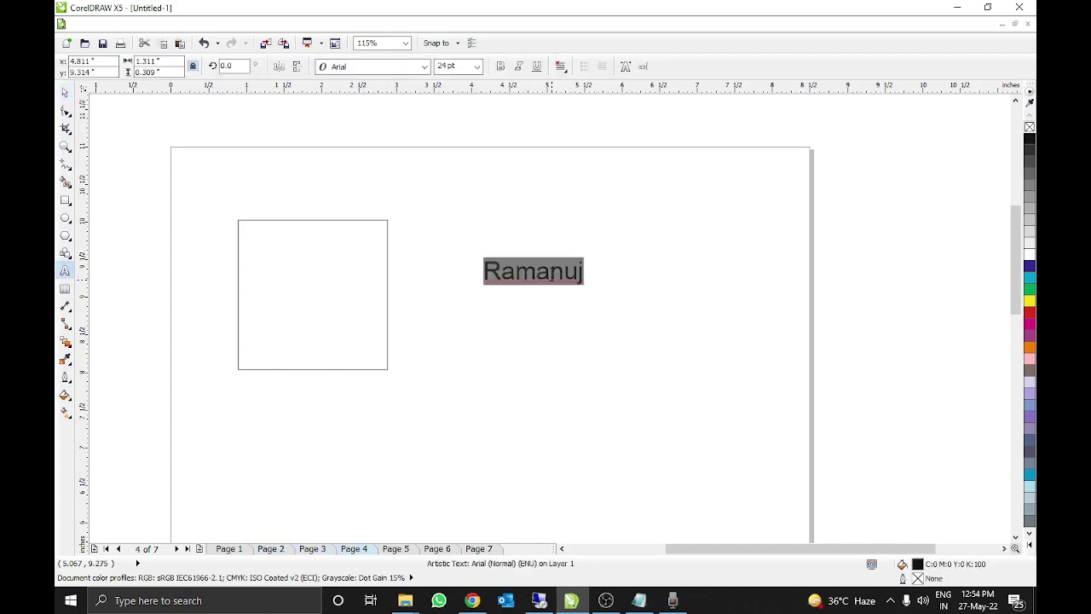
pyautogui.write('M')
pyautogui.press('BackSpace')
pyautogui.write('maira')
pyautogui.press('Escape')
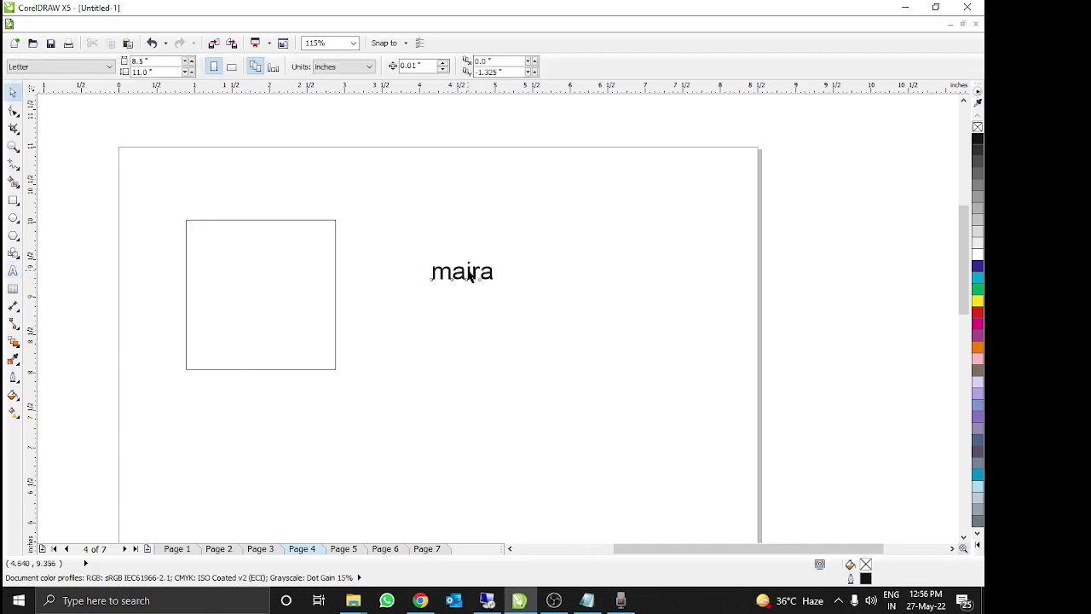
pyautogui.doubleClick(519, 269)
pyautogui.press('Escape')
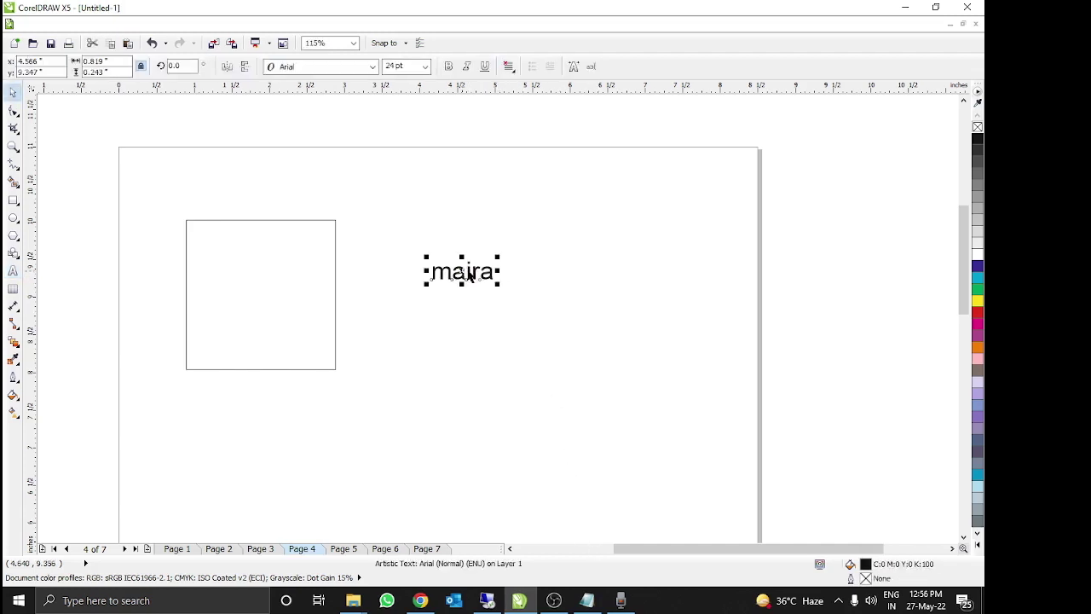
# Change the Page 5 label to 987654321
pyautogui.press('pagedown')
pyautogui.doubleClick(469, 275)
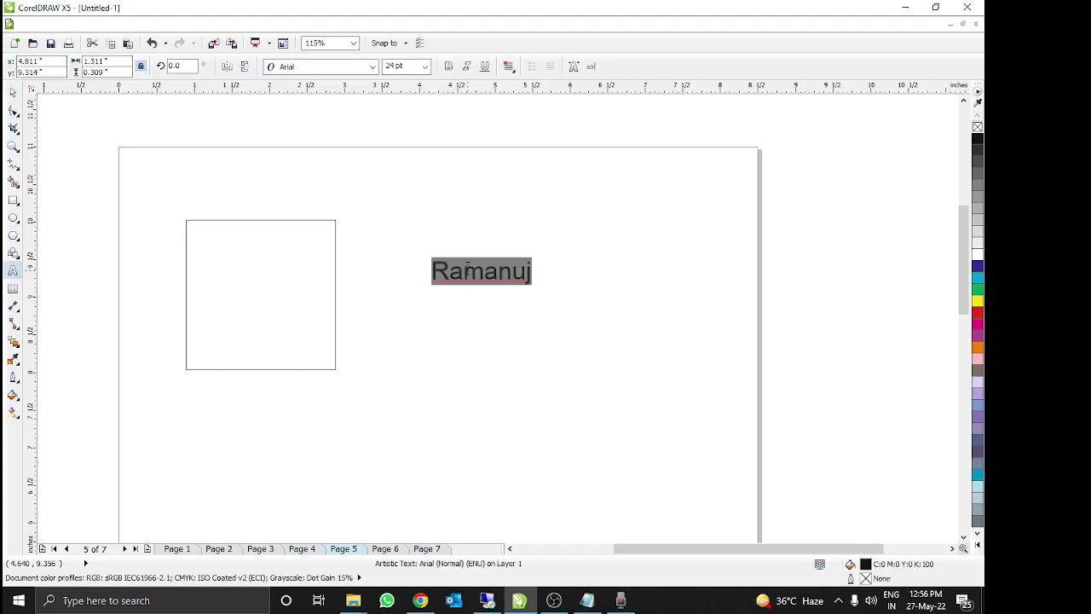
pyautogui.write('987')
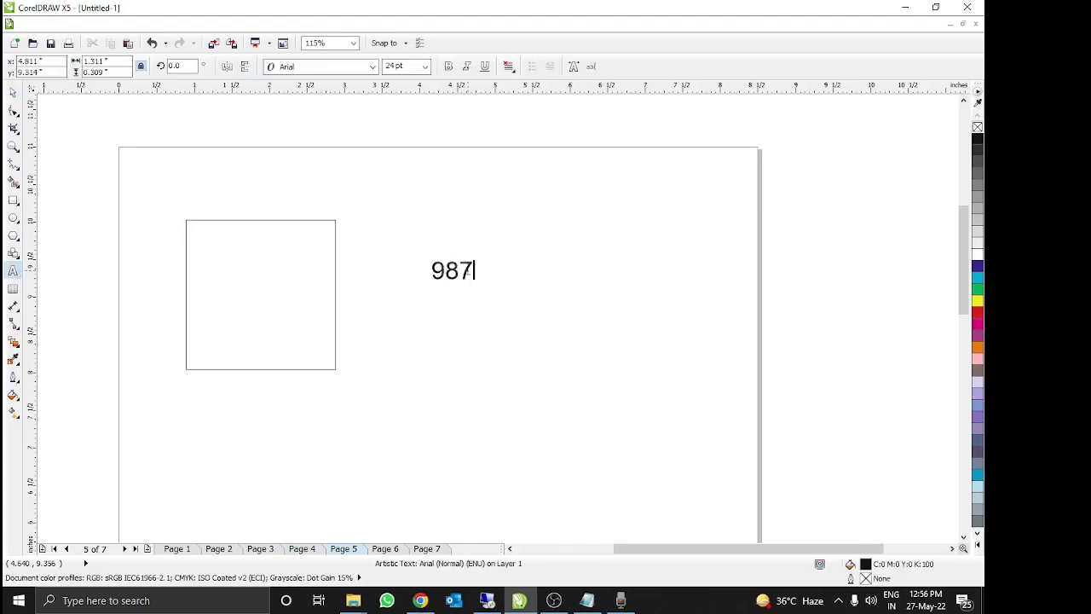
pyautogui.write('654321')
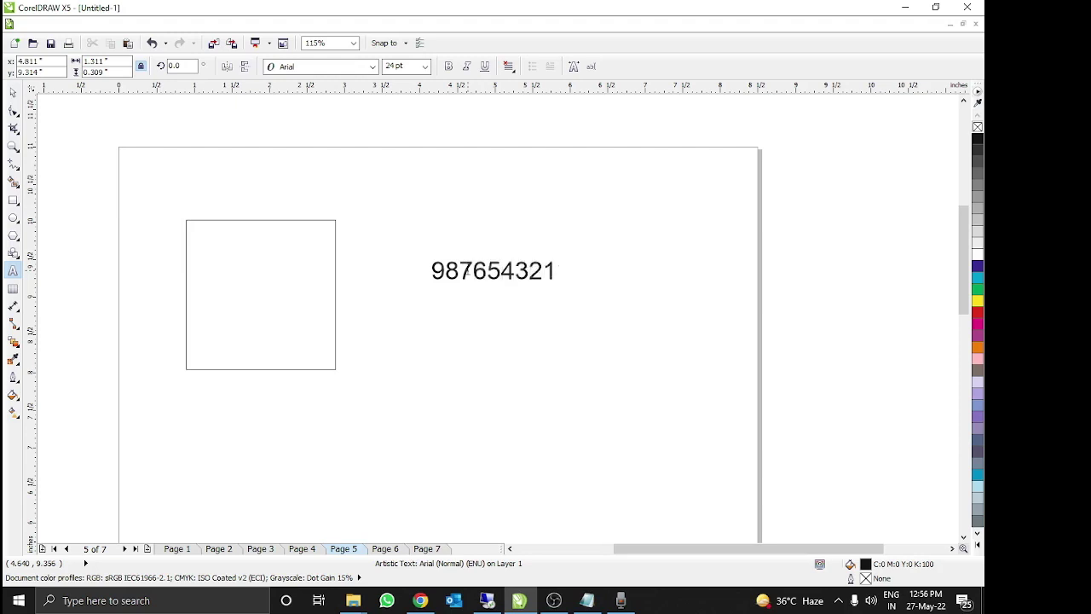
pyautogui.press('Escape')
# Change the Page 6 label to Mountain654321
pyautogui.press('pagedown')
pyautogui.doubleClick(466, 270)
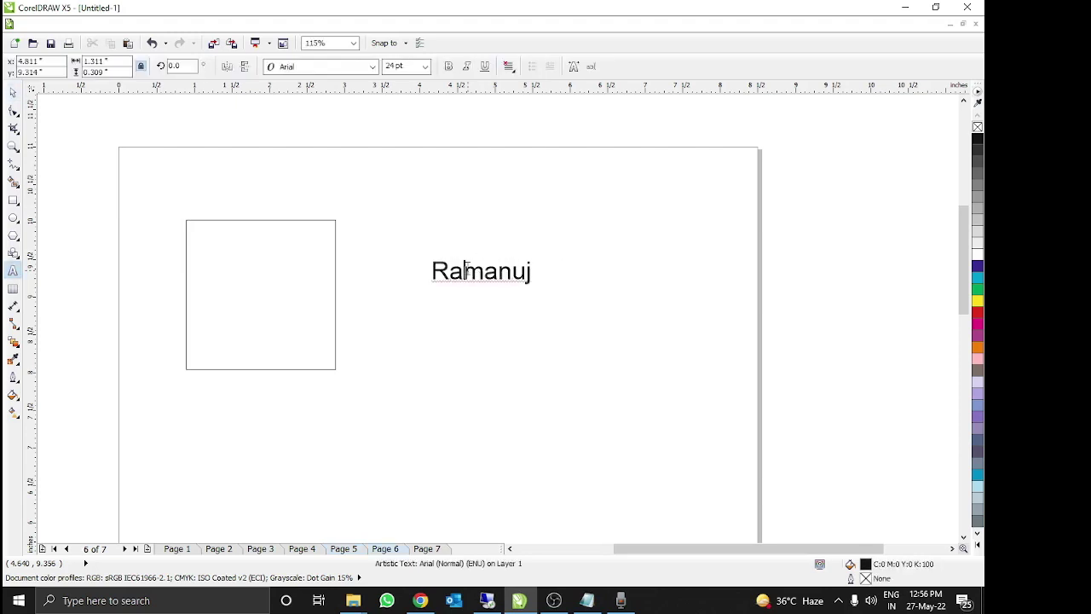
pyautogui.doubleClick(467, 270)
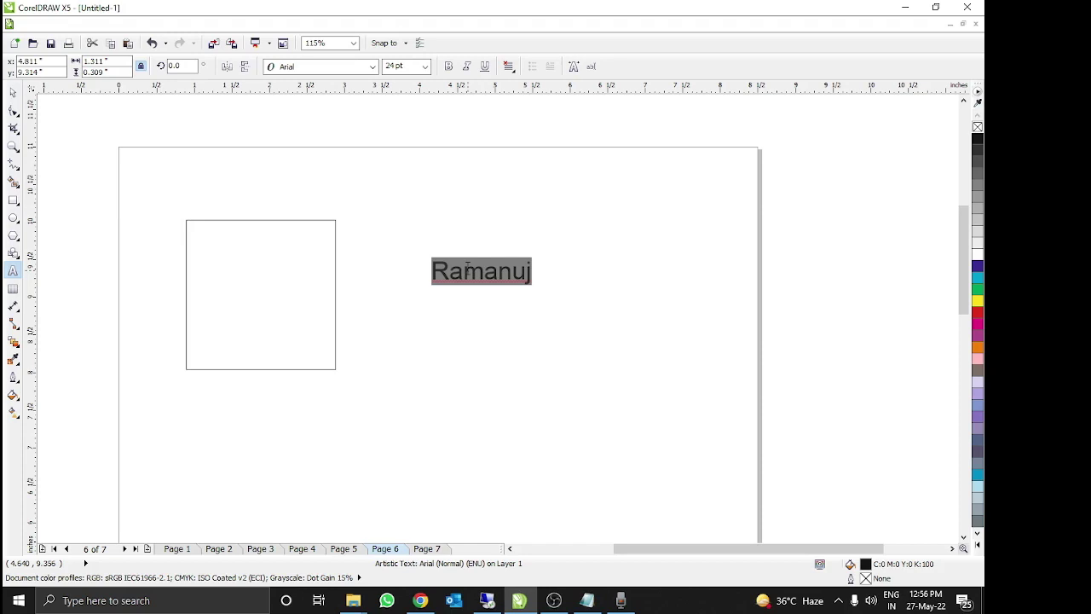
pyautogui.write('M')
pyautogui.write('ou')
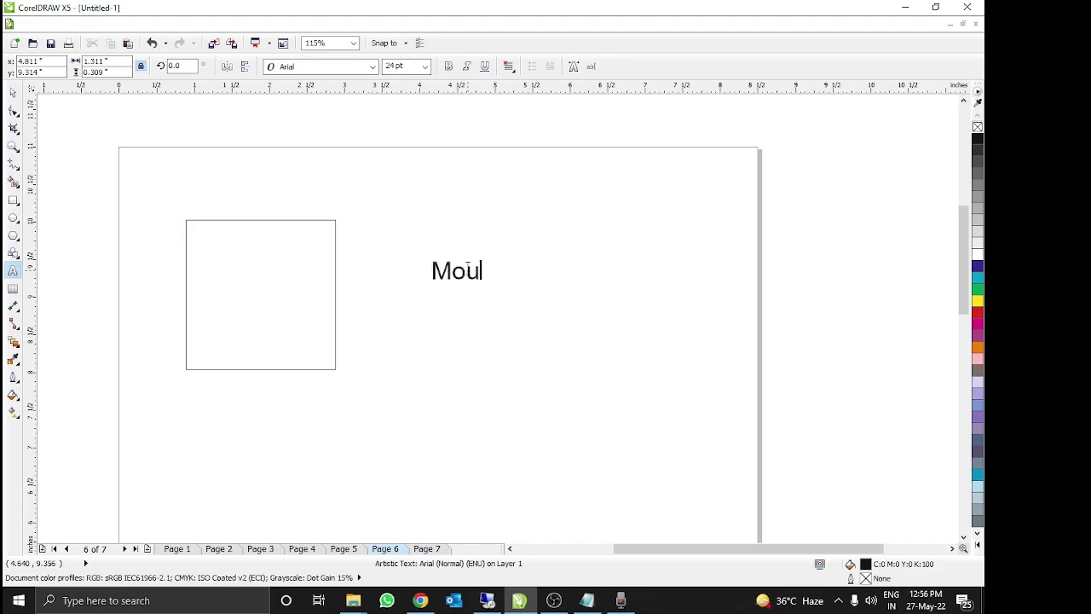
pyautogui.write('ntain654321')
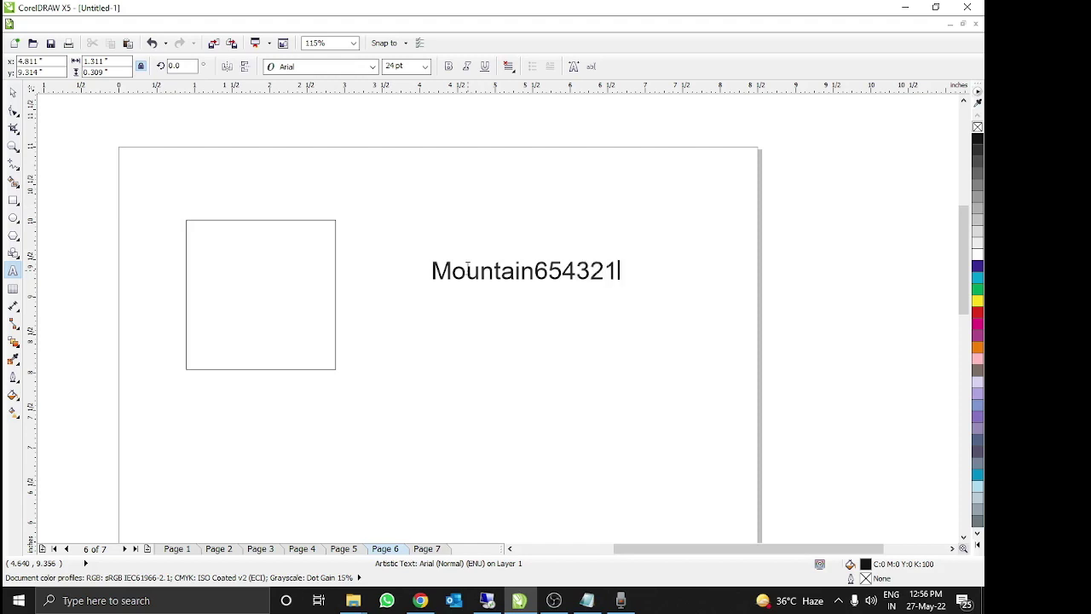
pyautogui.hotkey('ctrl', 'space')
pyautogui.press('pagedown')
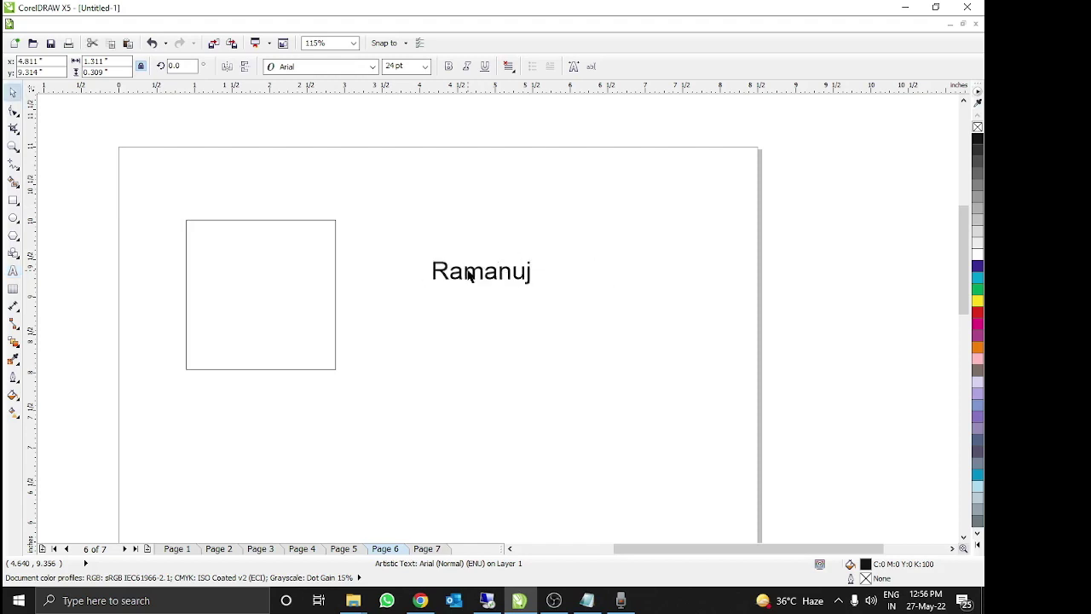
pyautogui.click(468, 270)
pyautogui.doubleClick(468, 270)
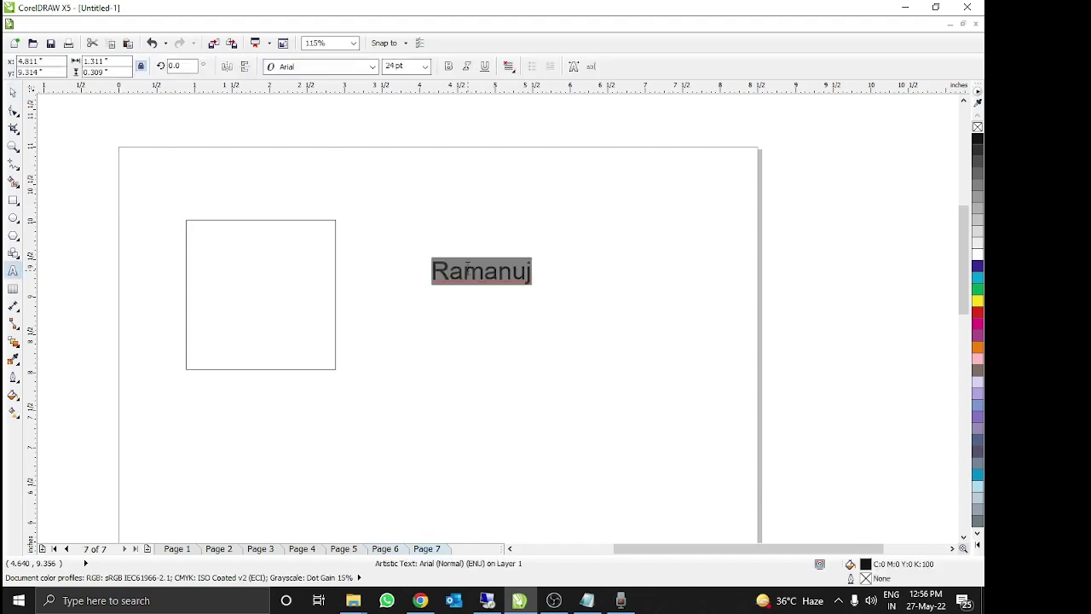
pyautogui.write('www.')
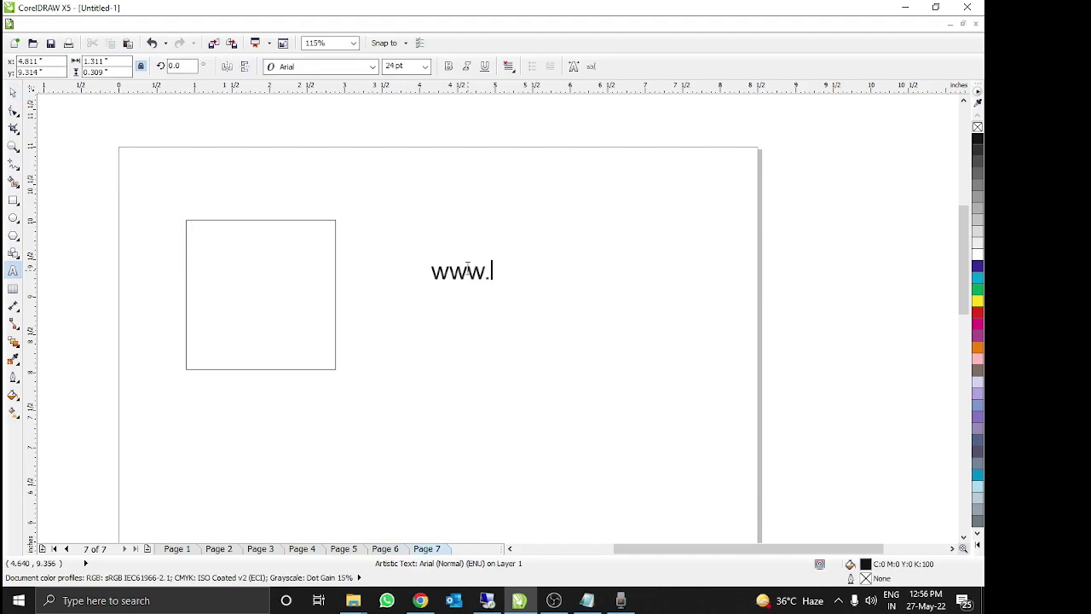
pyautogui.write('goolgle.com')
pyautogui.hotkey('ctrl', 'space')
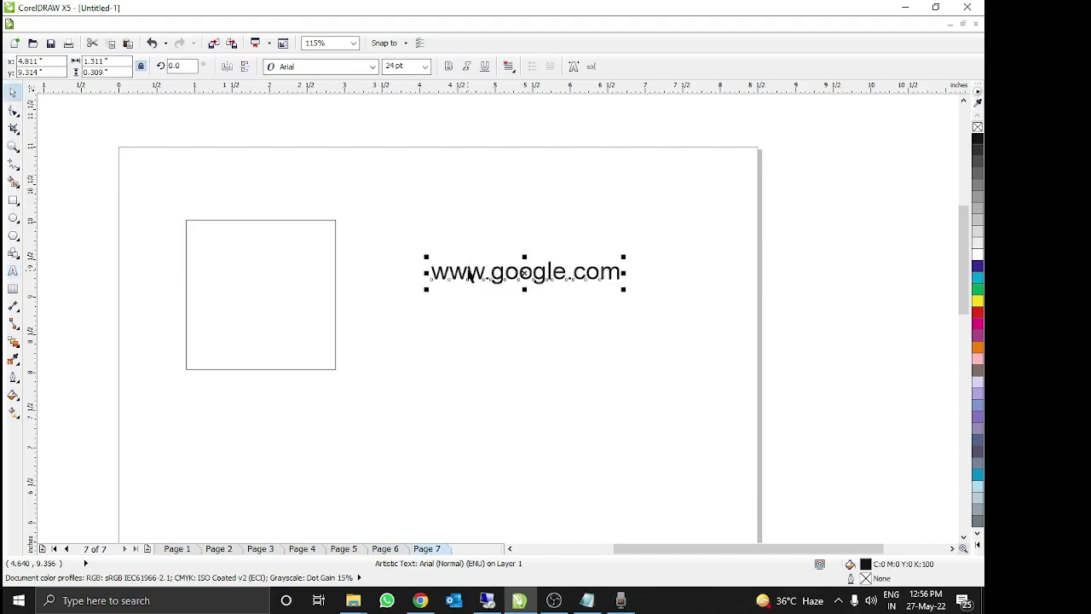
pyautogui.click(498, 238)
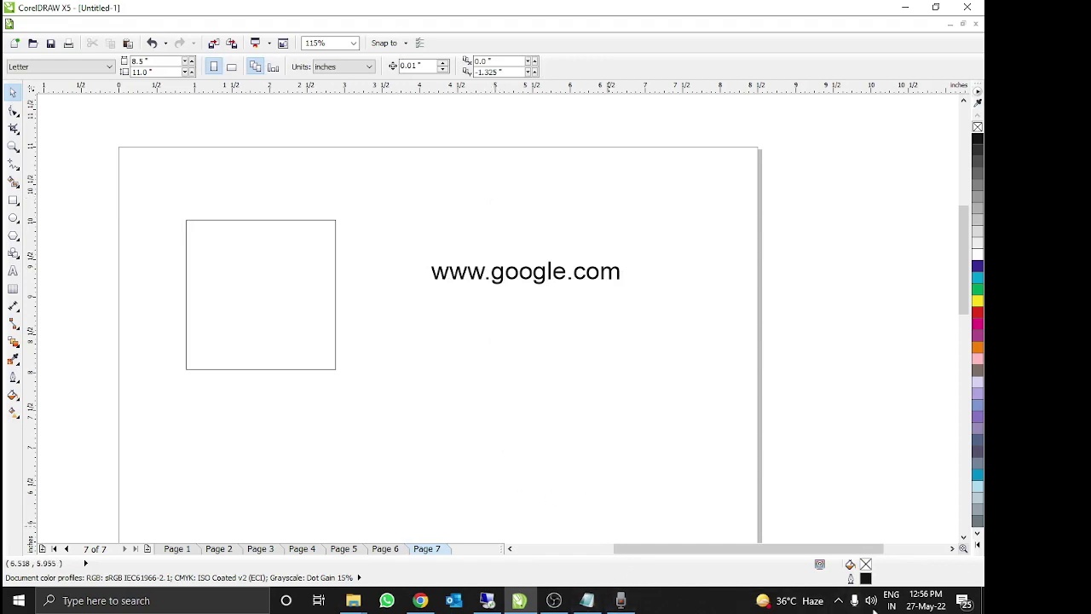
# Create a New Text Document.txt on the desktop and open it in Notepad
pyautogui.click(983, 600)
pyautogui.rightClick(536, 266)
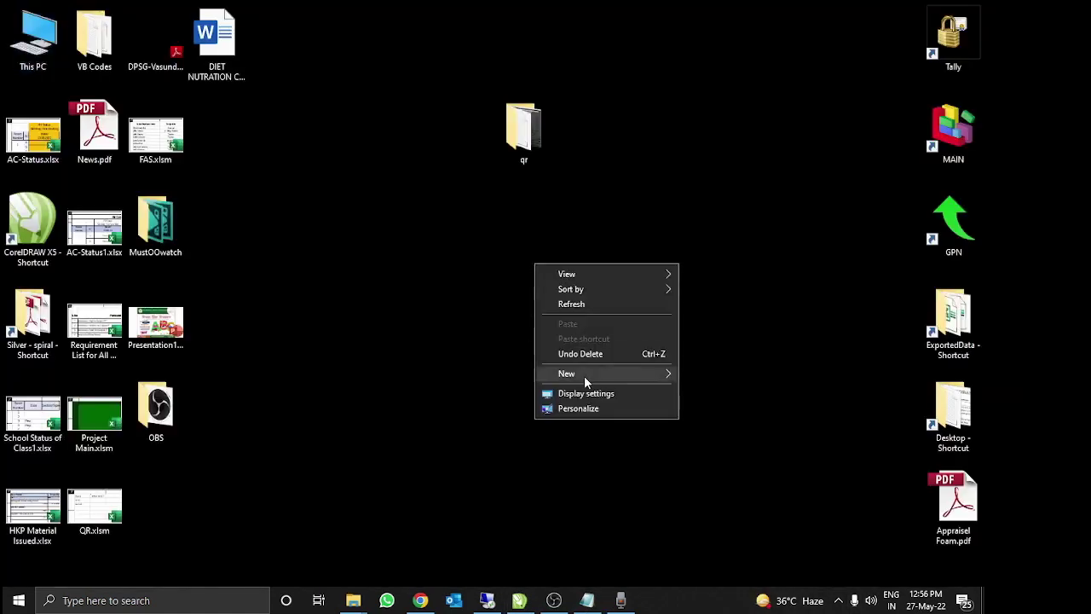
pyautogui.moveTo(584, 375)
pyautogui.click(744, 545)
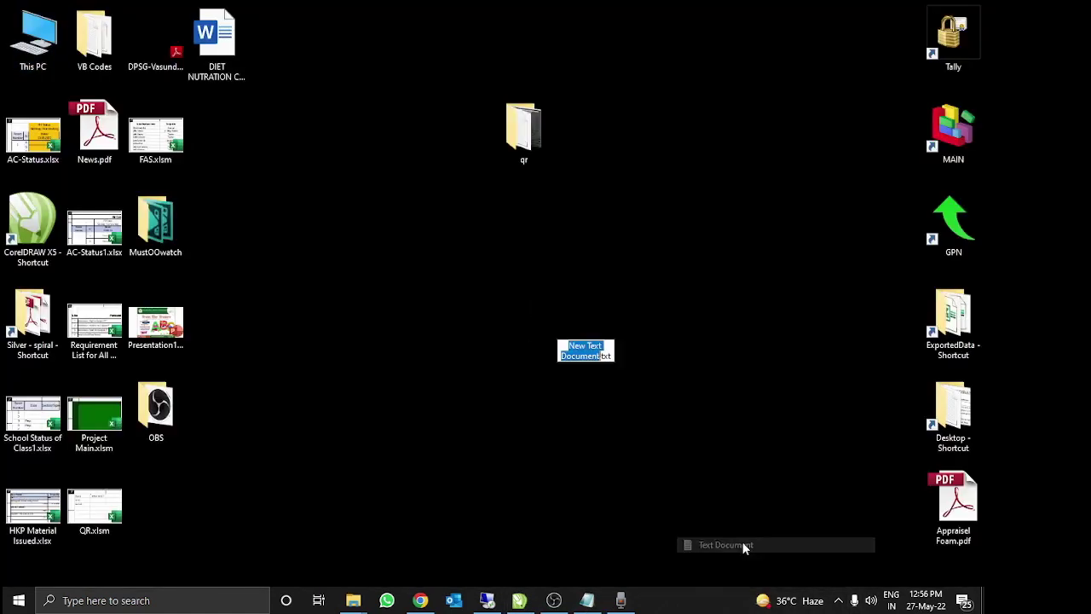
pyautogui.click(591, 324)
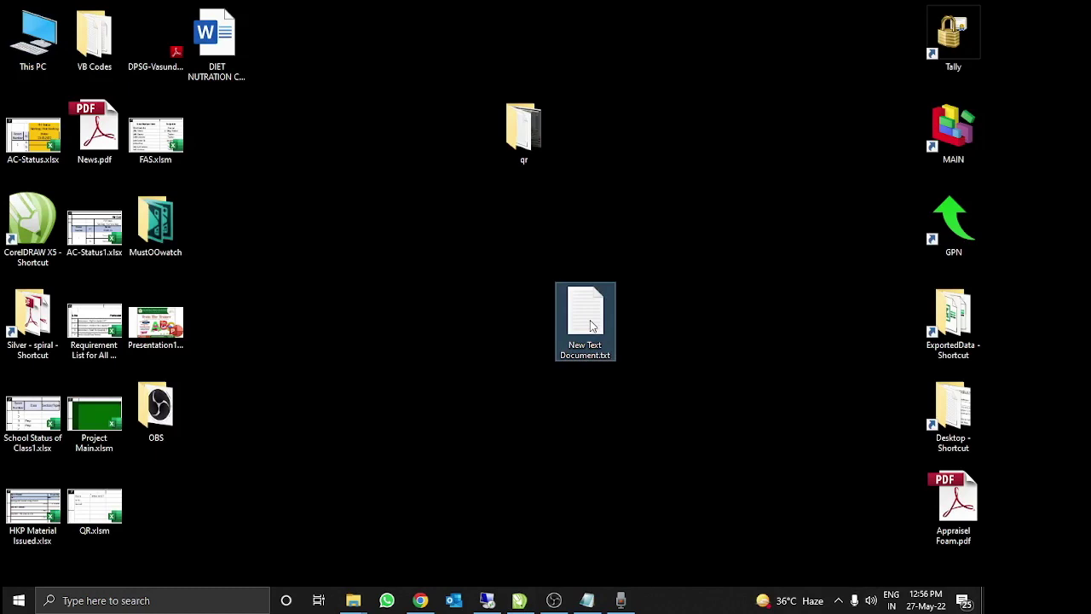
pyautogui.doubleClick(591, 324)
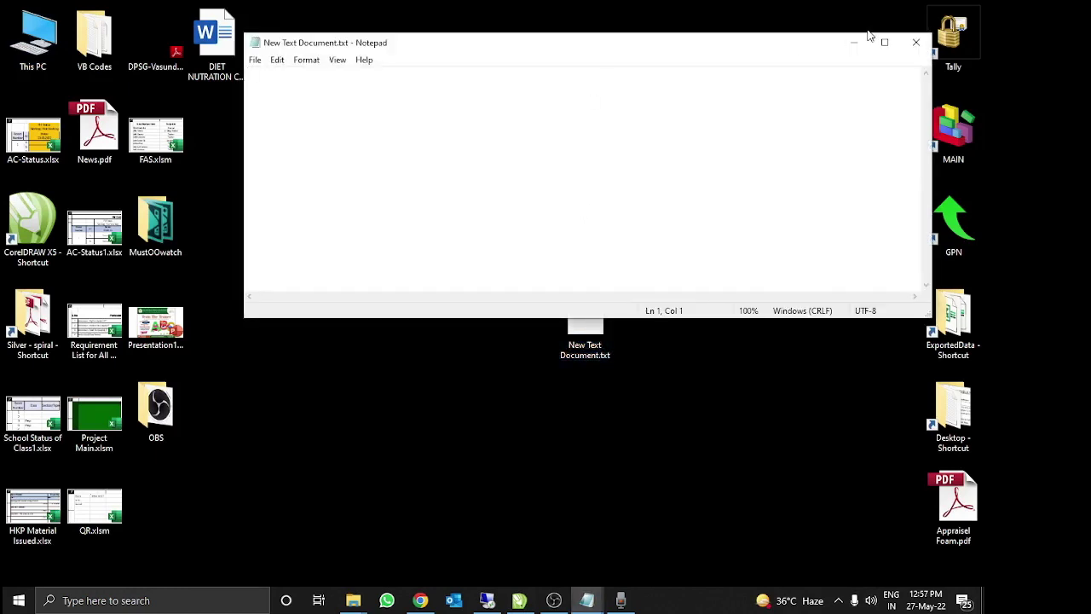
# Maximise Notepad and type the lines 'Shape Text -' and 'Shape Box -'
pyautogui.click(886, 44)
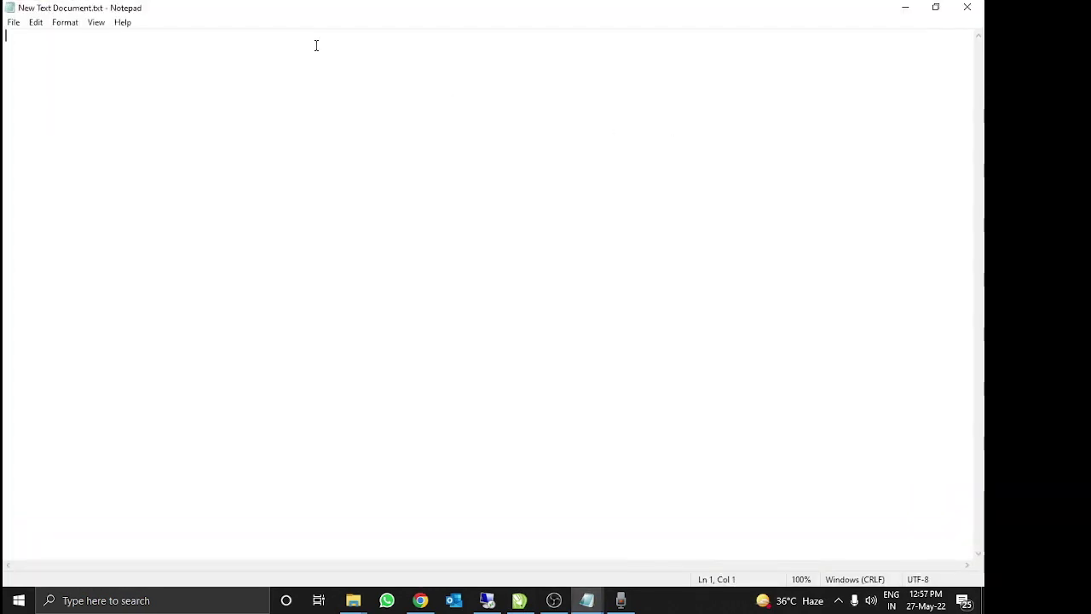
pyautogui.write('Shape')
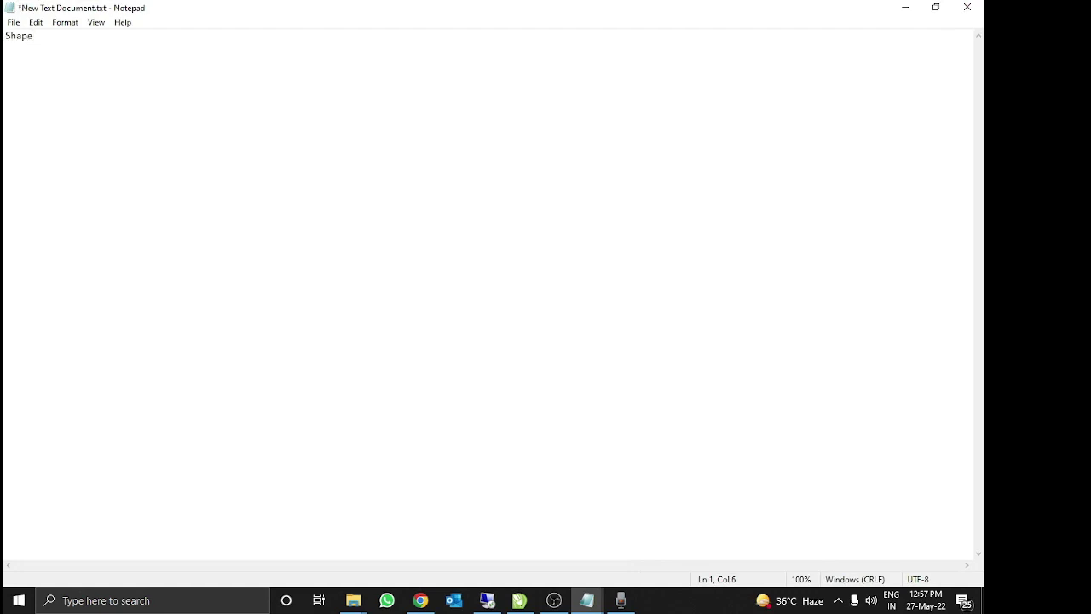
pyautogui.write(' Text -')
pyautogui.press('Return')
pyautogui.write('Shape Box -')
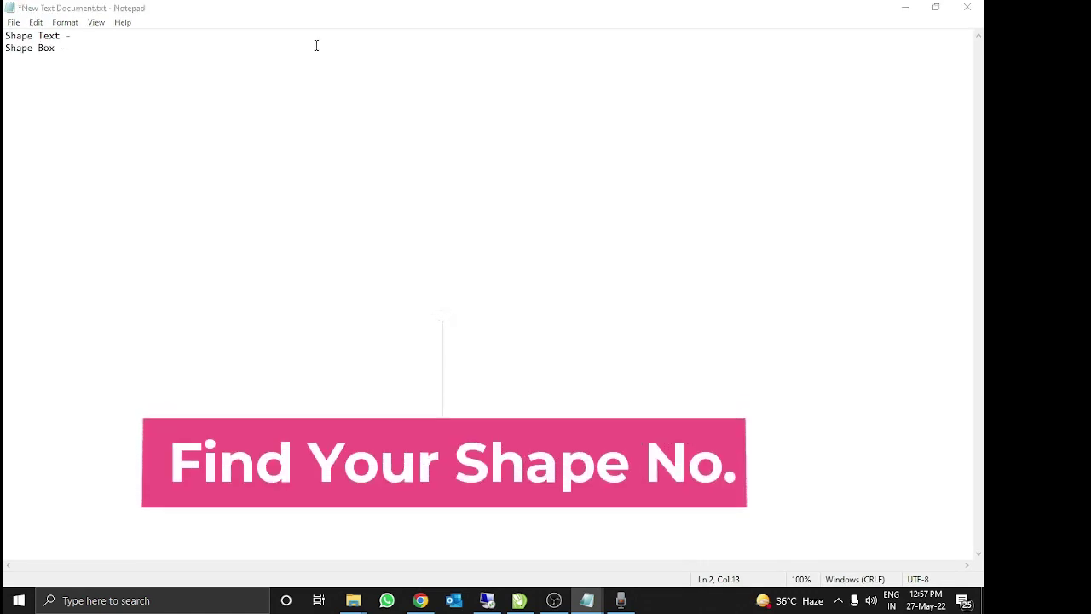
pyautogui.hotkey('alt', 'Tab')
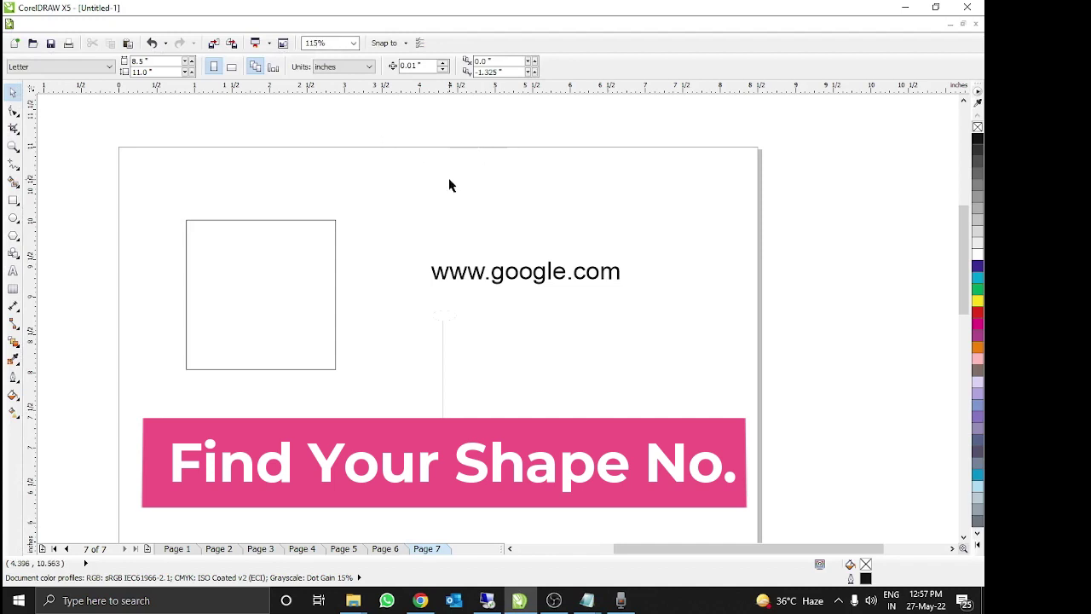
pyautogui.hotkey('alt', 'Tab')
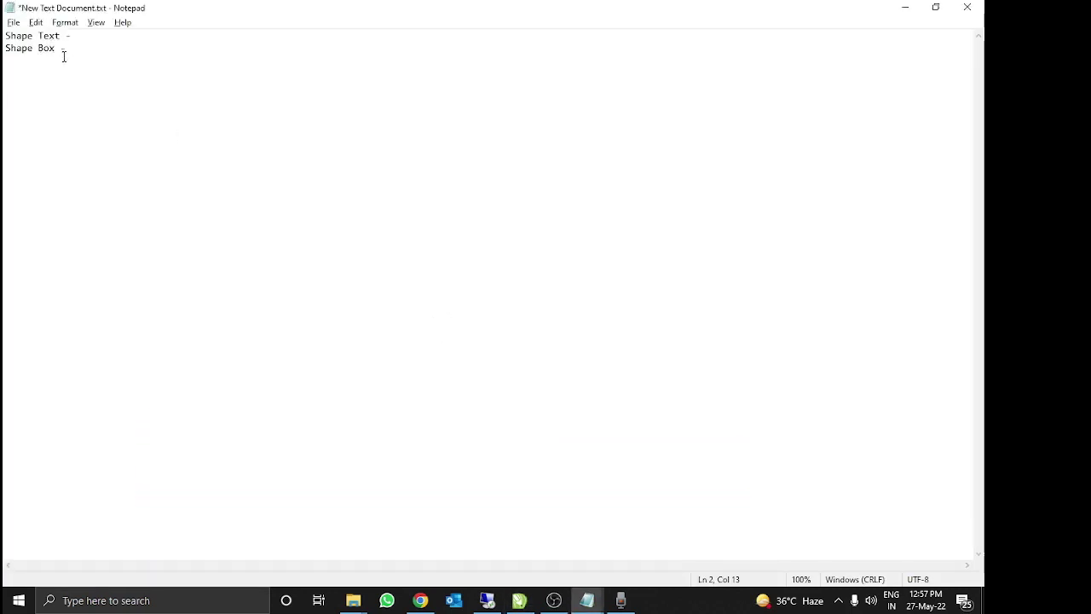
# Add '(Text for which we need to create QR Code -' to the Shape Text line
pyautogui.click(82, 36)
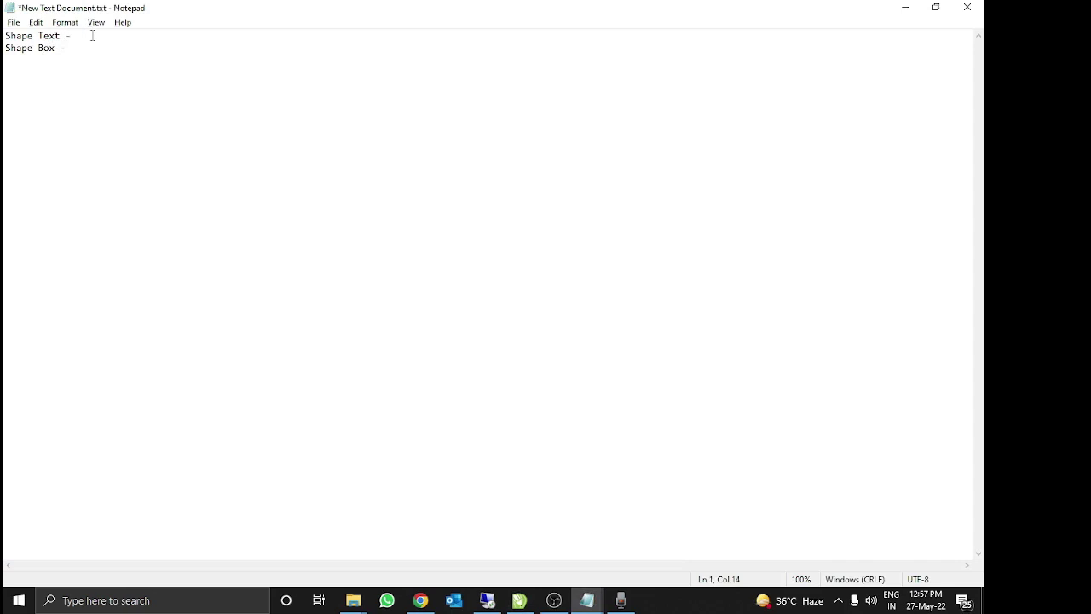
pyautogui.press('Down')
pyautogui.hotkey('ctrl', 'Right')
pyautogui.hotkey('ctrl', 'Right')
pyautogui.write('(T')
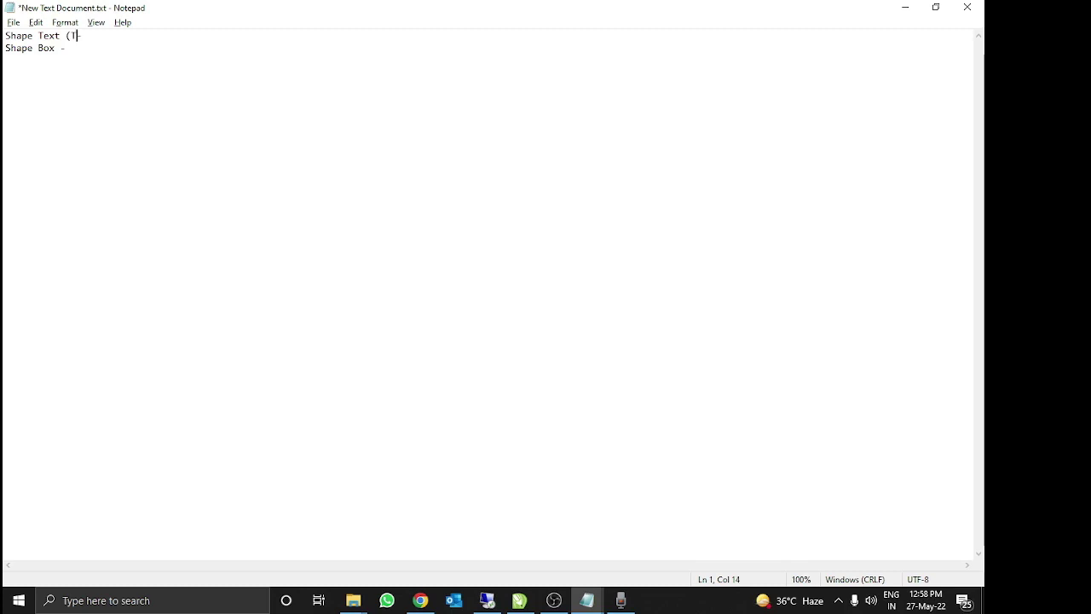
pyautogui.write('ext for which we need to cr')
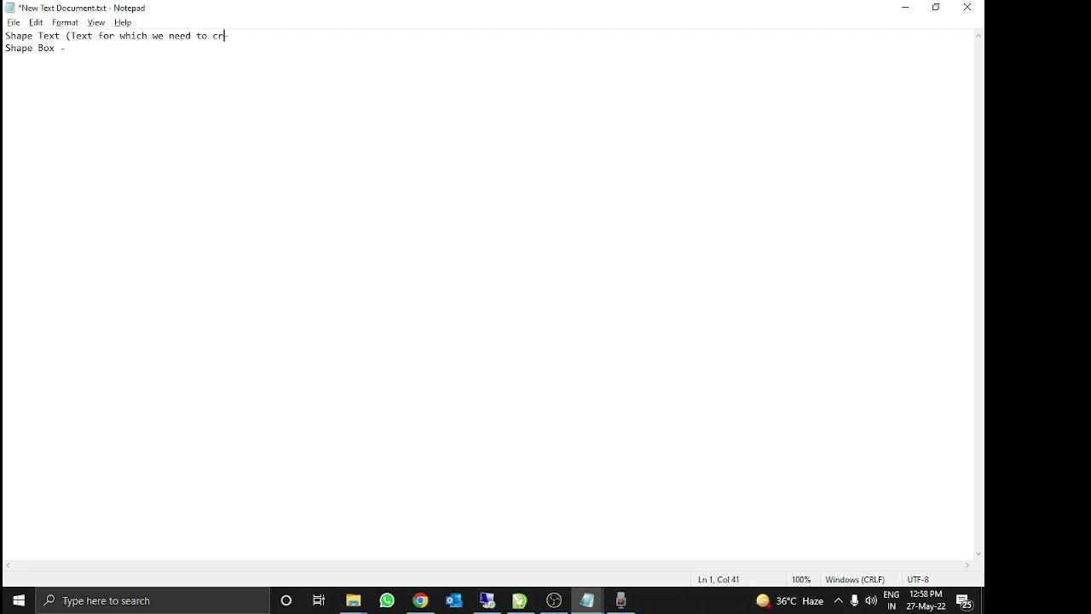
pyautogui.write('eate QR Code -')
# Add '(Box where you want to put the QR Code -' to the Shape Box line
pyautogui.press('Down')
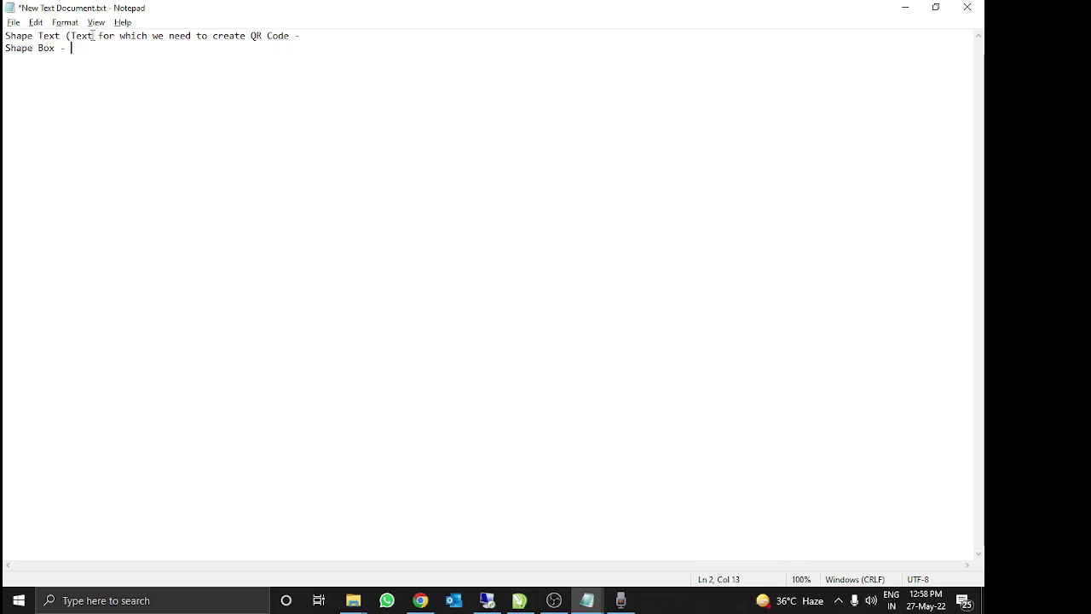
pyautogui.press('Home')
pyautogui.write('(Box where you want to put the QR')
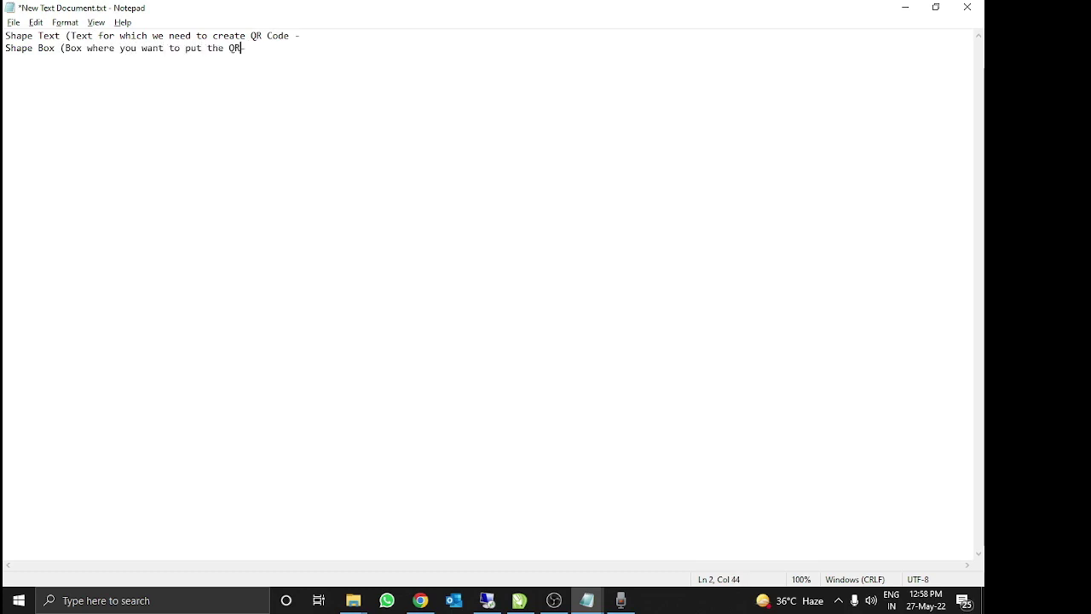
pyautogui.write(' Code -')
pyautogui.hotkey('alt', 'Tab')
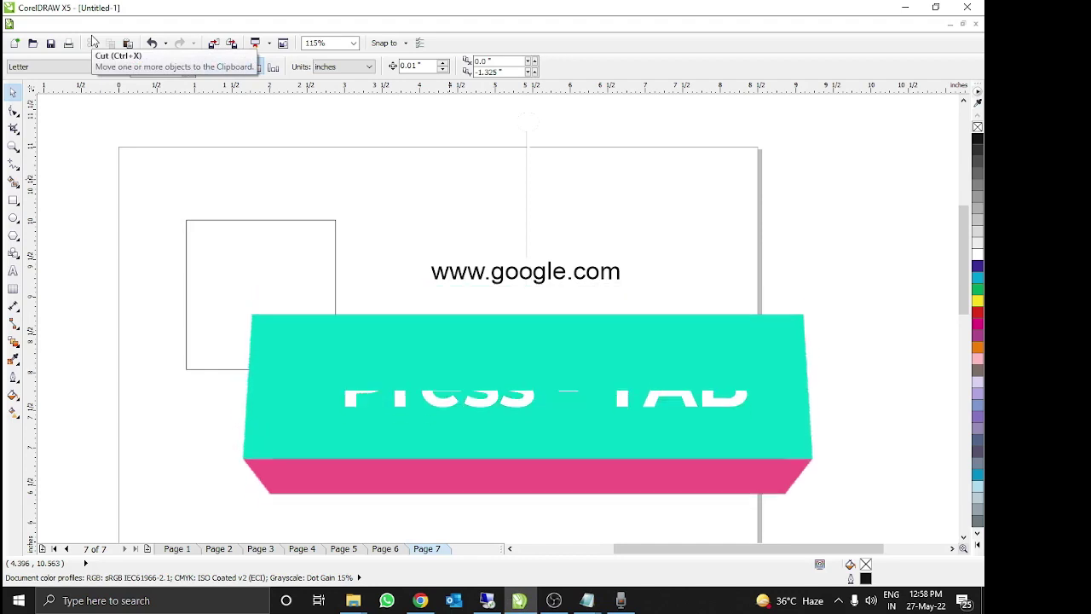
# Tab through objects on Pages 7, 6 and 5, confirming text is shape 1, box shape 2
pyautogui.press('Tab')
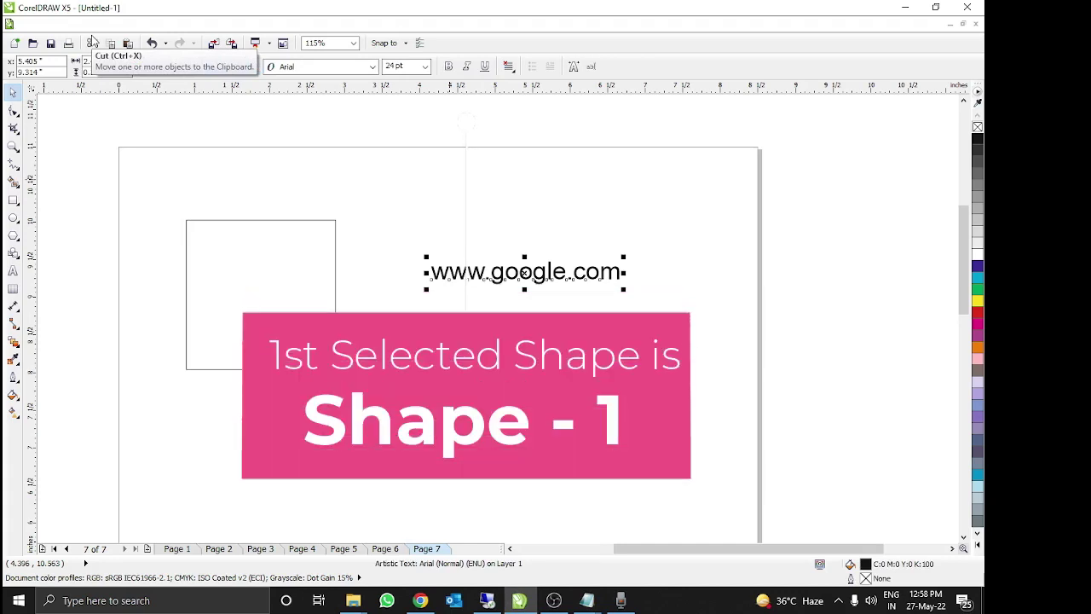
pyautogui.press('Tab')
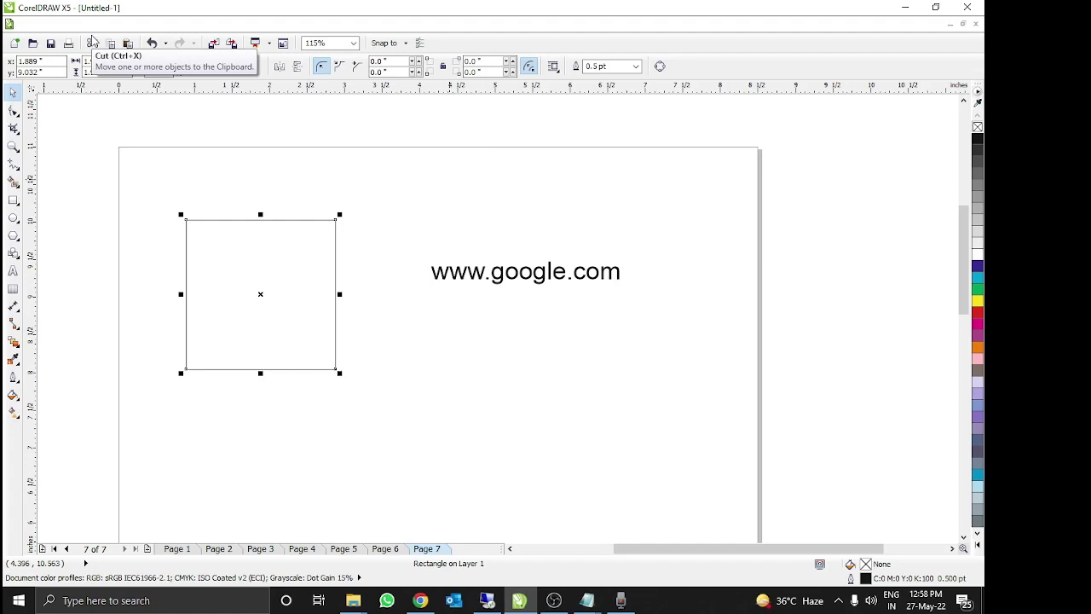
pyautogui.press('pageup')
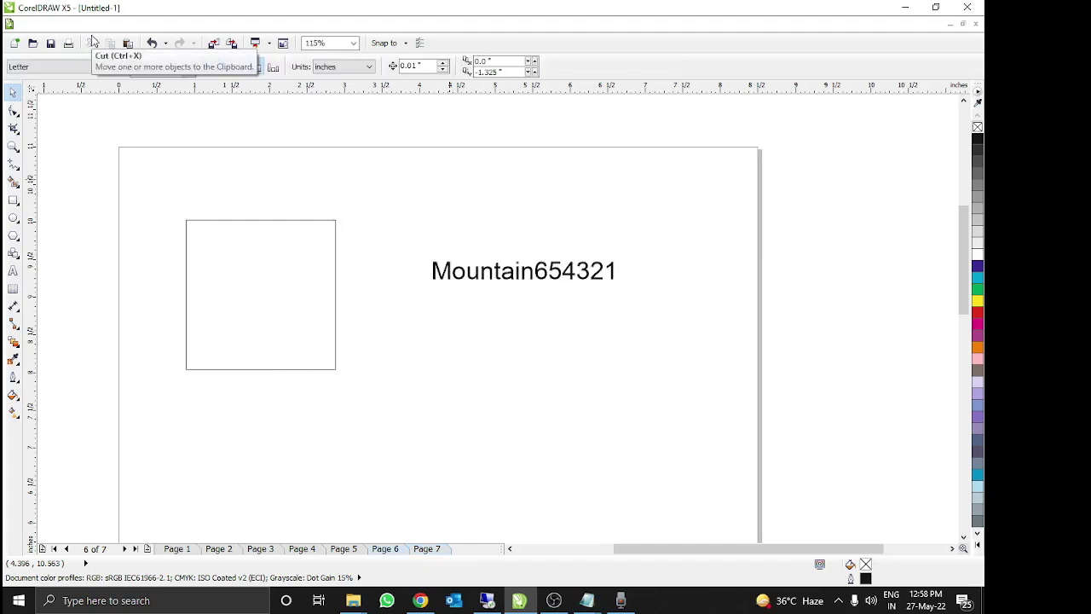
pyautogui.press('Tab')
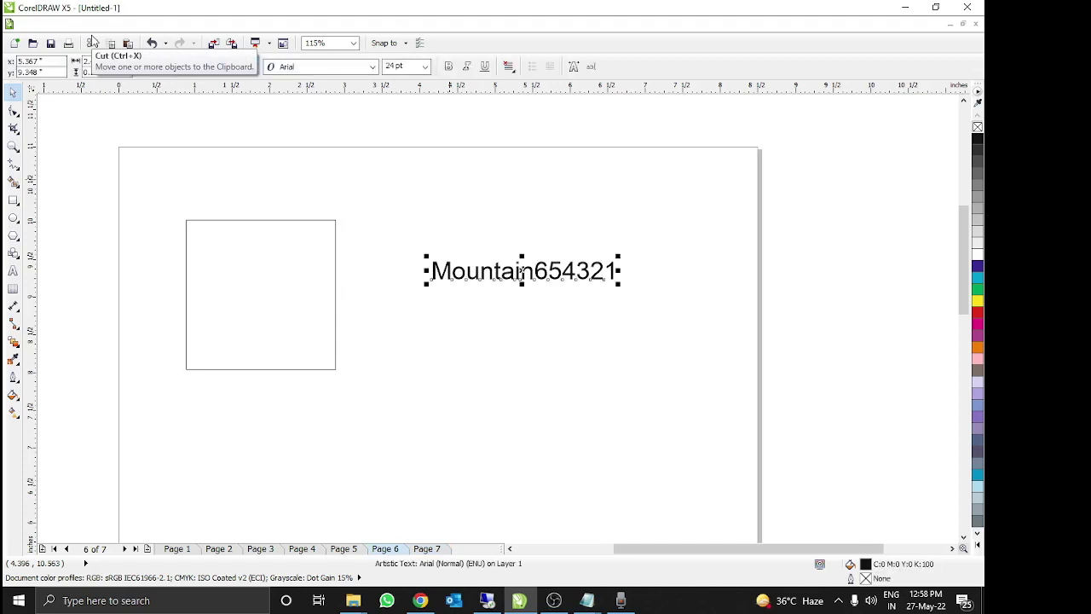
pyautogui.press('Tab')
pyautogui.press('pageup')
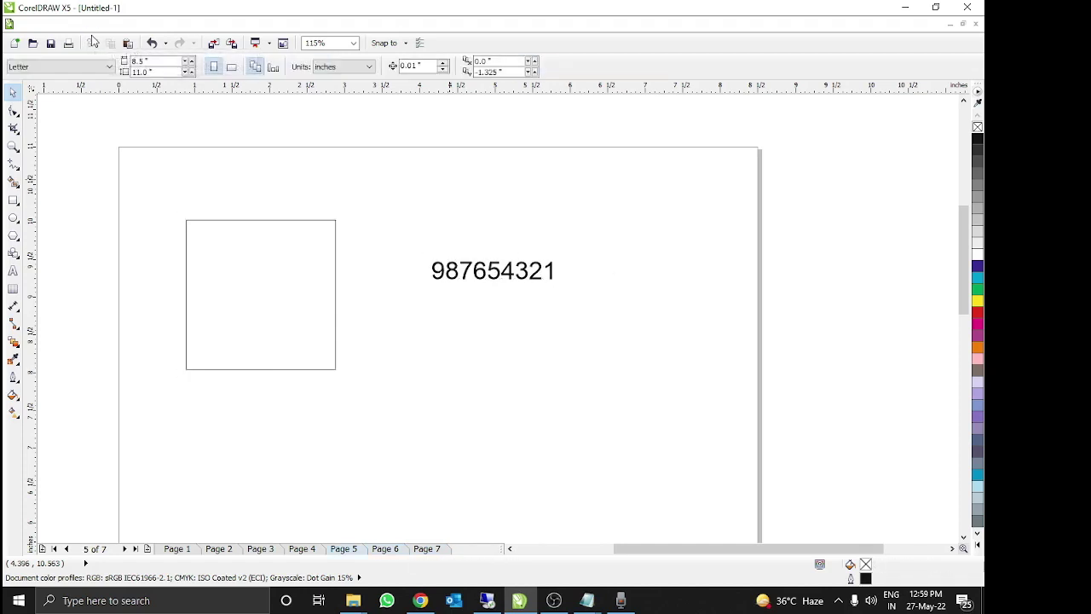
pyautogui.press('Tab')
pyautogui.press('Tab')
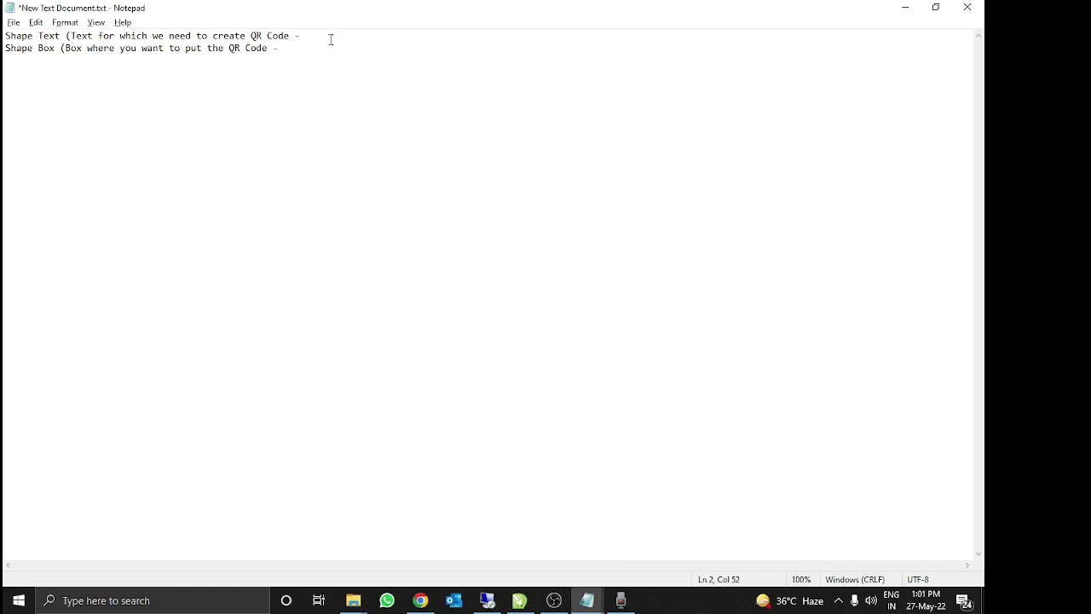
# End the Shape Text line with 1 and the Shape Box line with 2
pyautogui.click(331, 38)
pyautogui.write('1')
pyautogui.press('Down')
pyautogui.write('2')
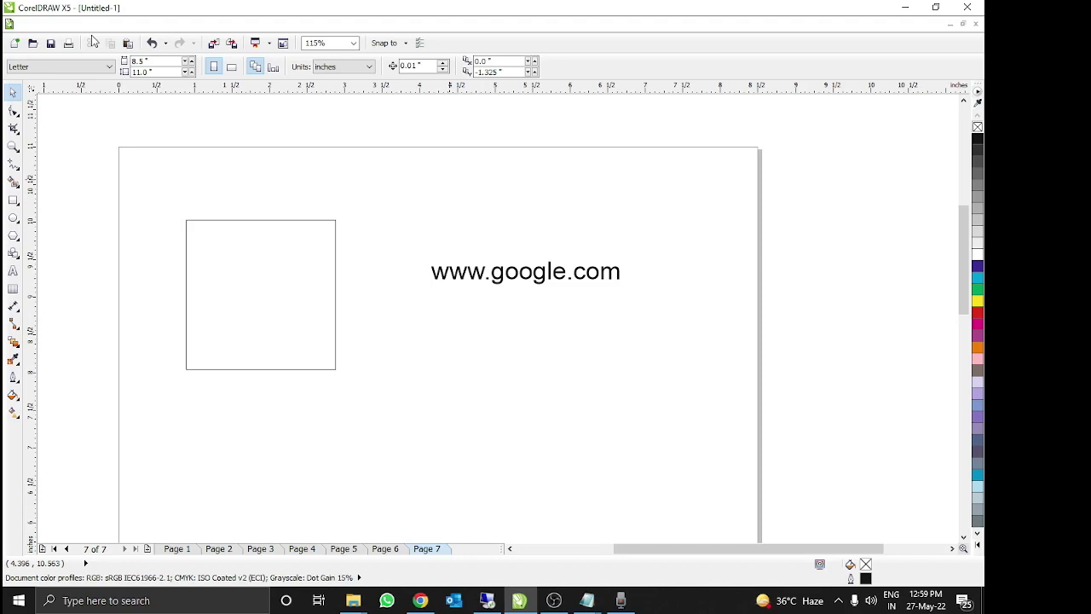
# On Page 4, draw an unfilled circle below and right of the box
pyautogui.press('pageup')
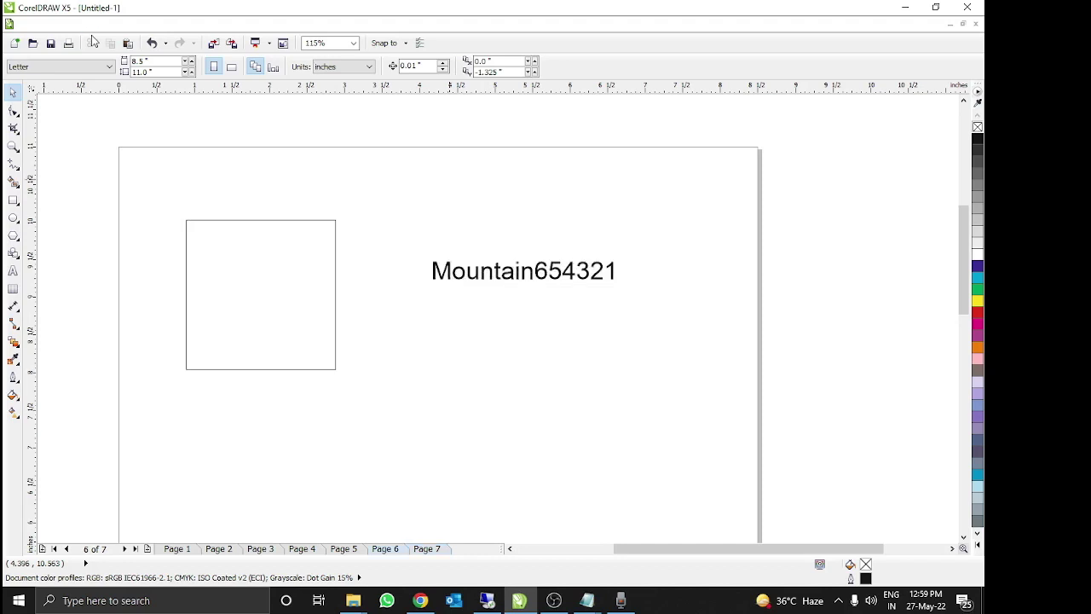
pyautogui.press('pageup')
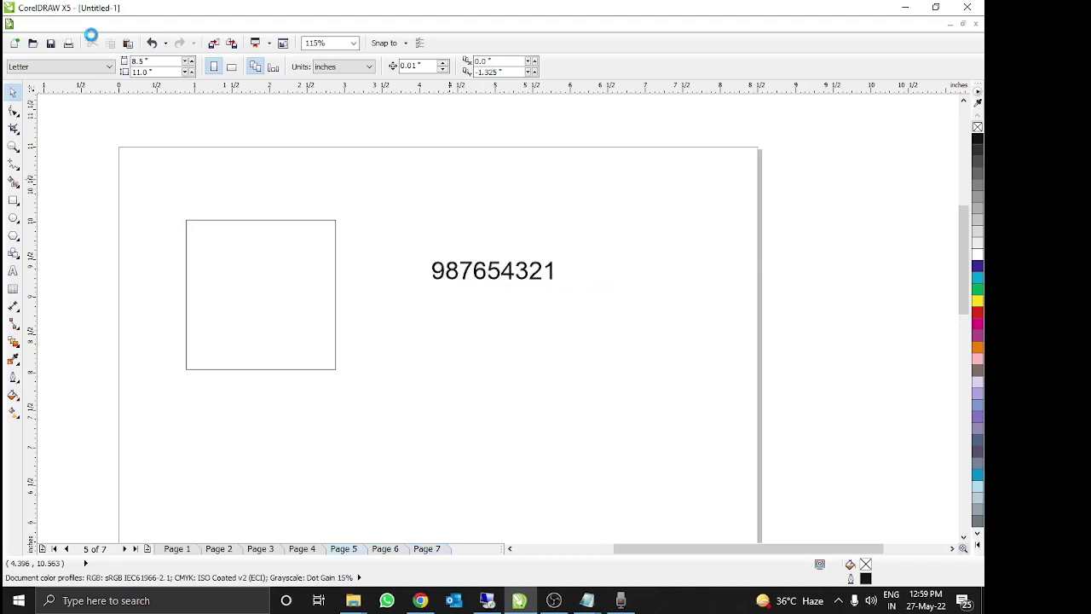
pyautogui.press('pageup')
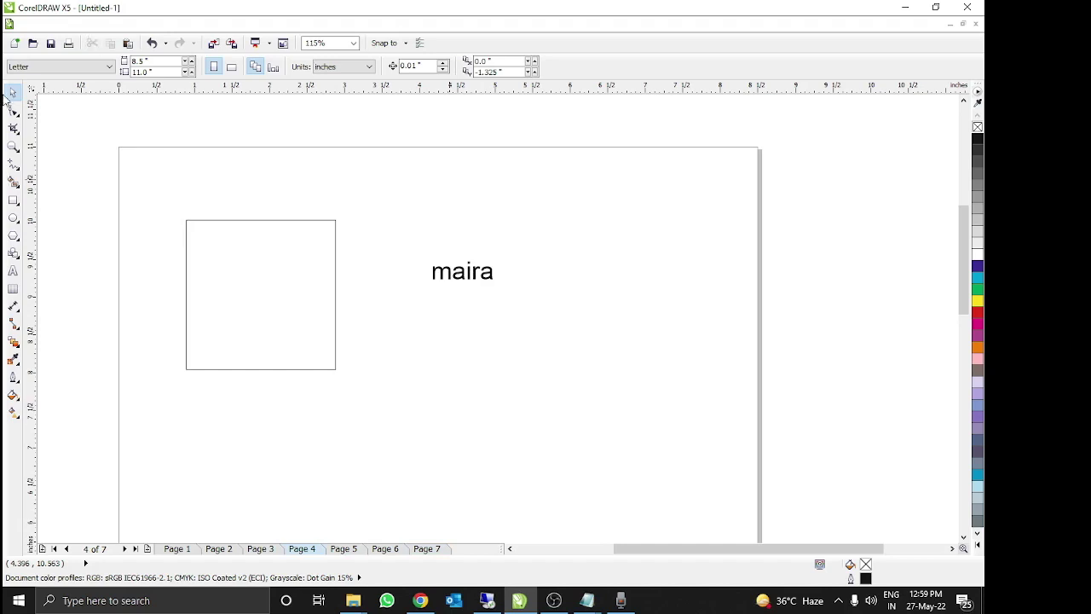
pyautogui.click(13, 218)
pyautogui.moveTo(356, 368)
pyautogui.mouseDown()
pyautogui.moveTo(504, 486)
pyautogui.moveTo(481, 482)
pyautogui.mouseUp()
# Tab through Page 4's objects from the maira label to the box, then deselect
pyautogui.press('space')
pyautogui.click(563, 417)
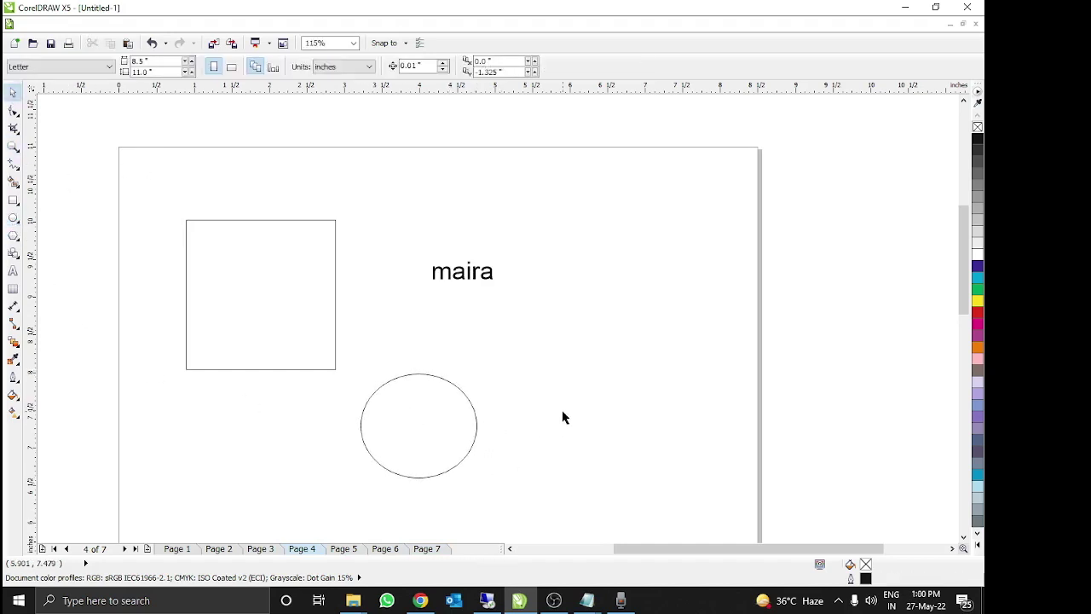
pyautogui.press('Tab')
pyautogui.press('Tab')
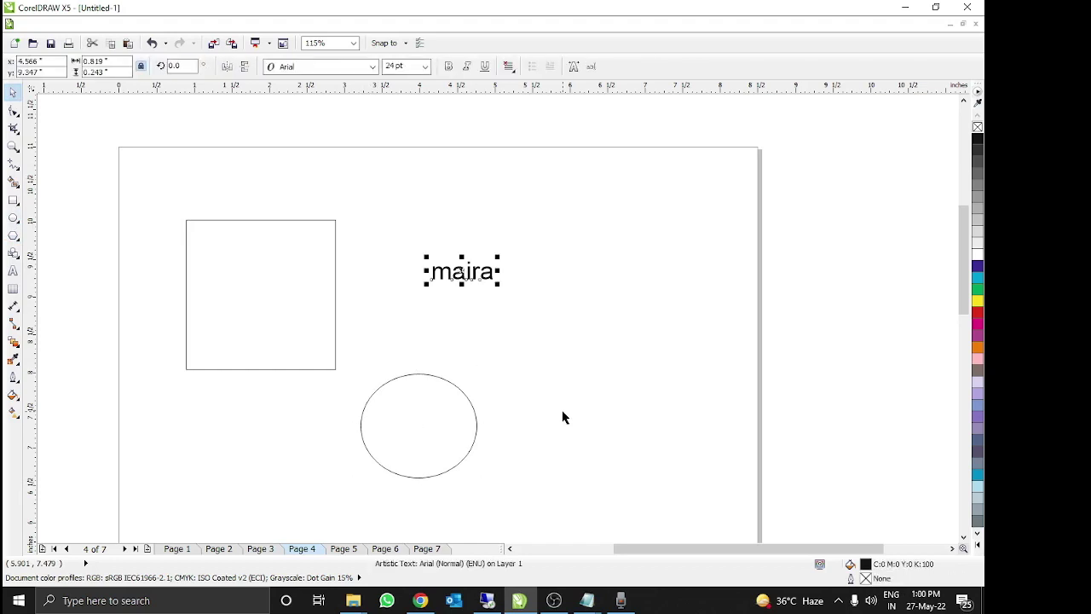
pyautogui.press('Tab')
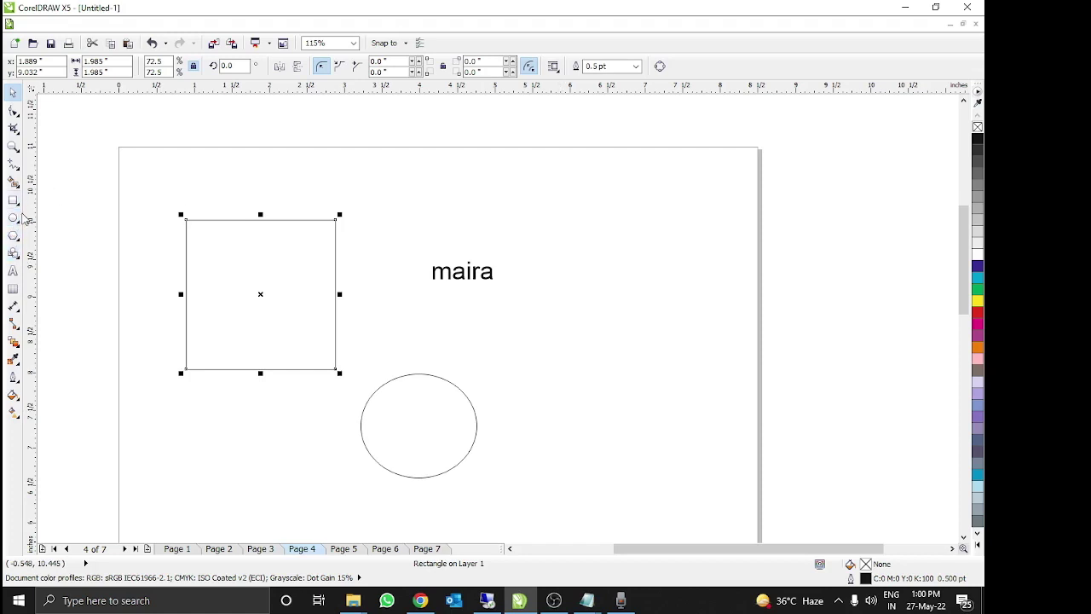
pyautogui.click(333, 309)
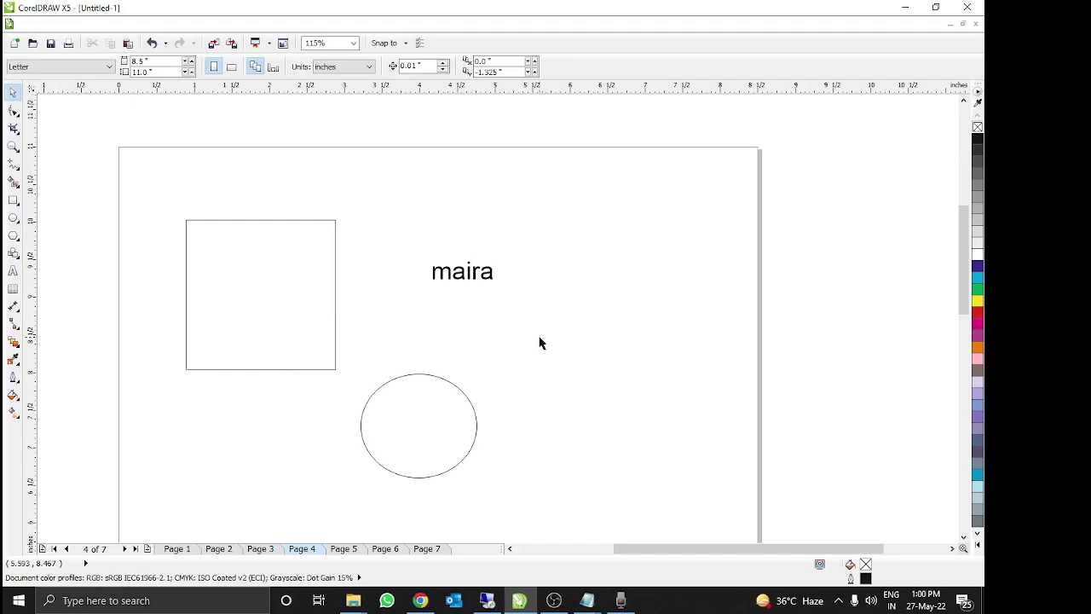
# Show the QR-final.txt macro code in Notepad, then open CorelDRAW's Macro Manager
pyautogui.click(587, 600)
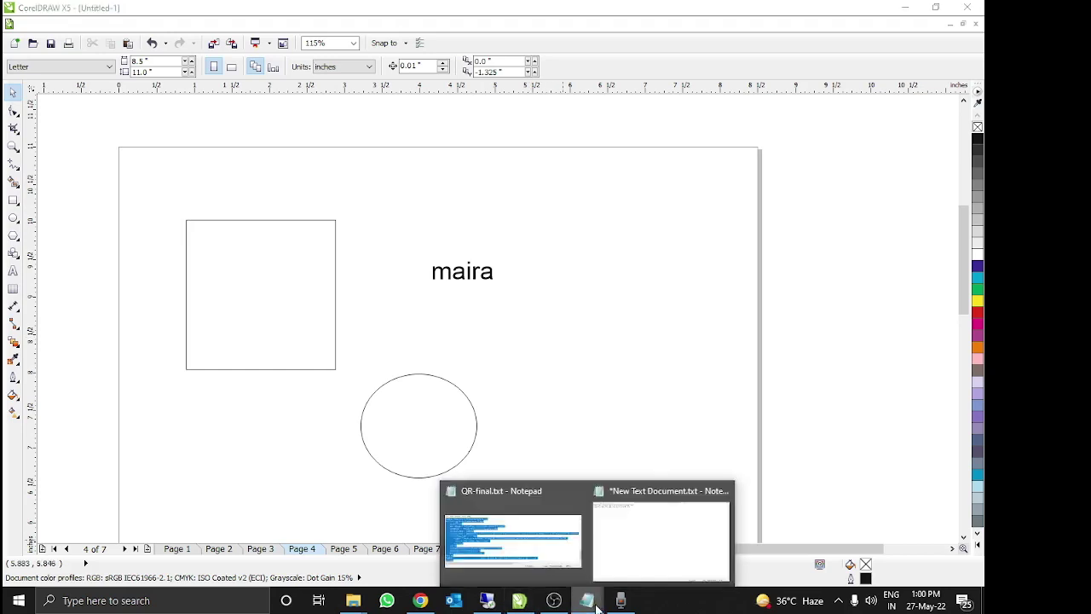
pyautogui.click(503, 536)
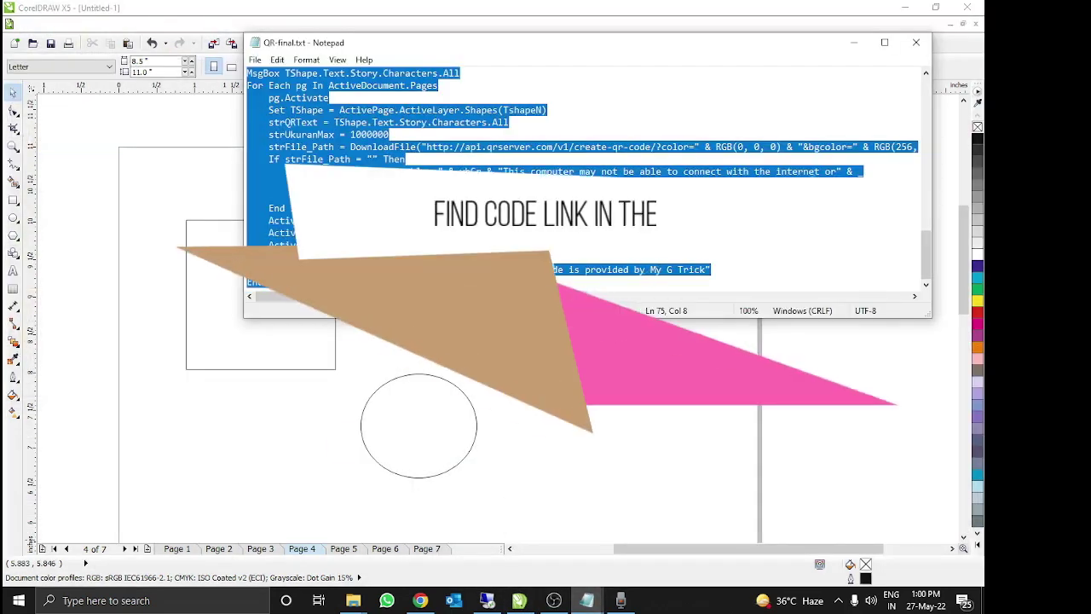
pyautogui.hotkey('alt', 'Tab')
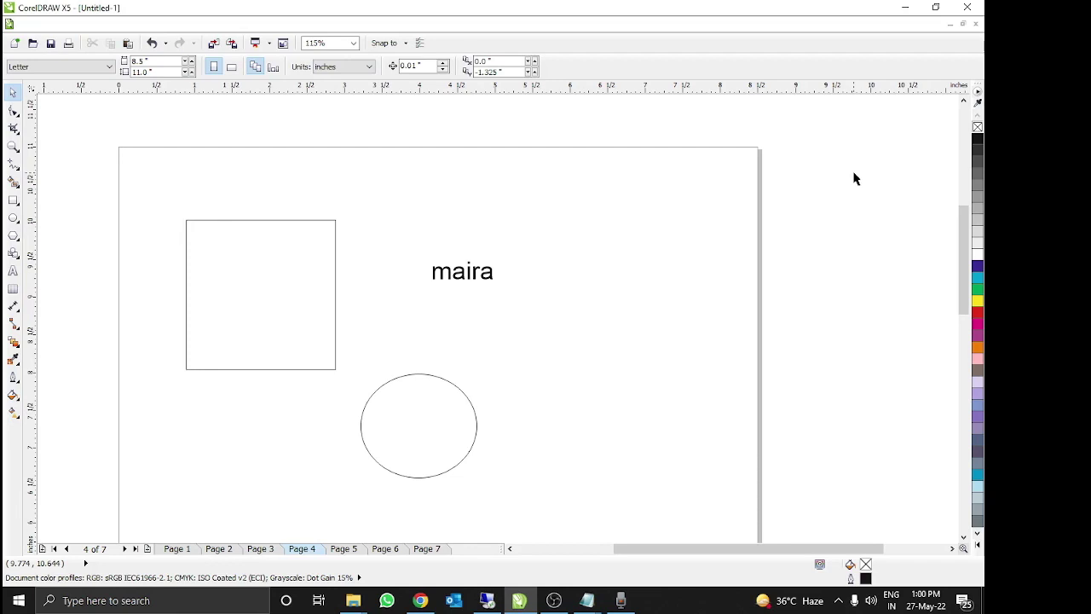
pyautogui.hotkey('shift', 'alt', 'F11')
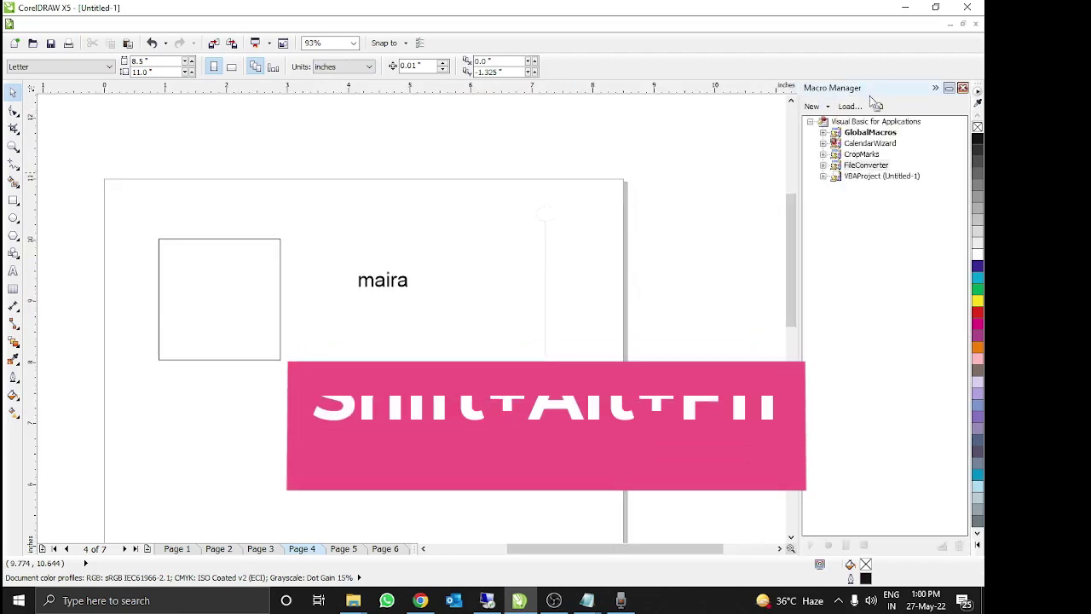
# Open the Untitled-1 VBAProject's ThisDocument code in the VB editor to review it, then close it
pyautogui.doubleClick(901, 181)
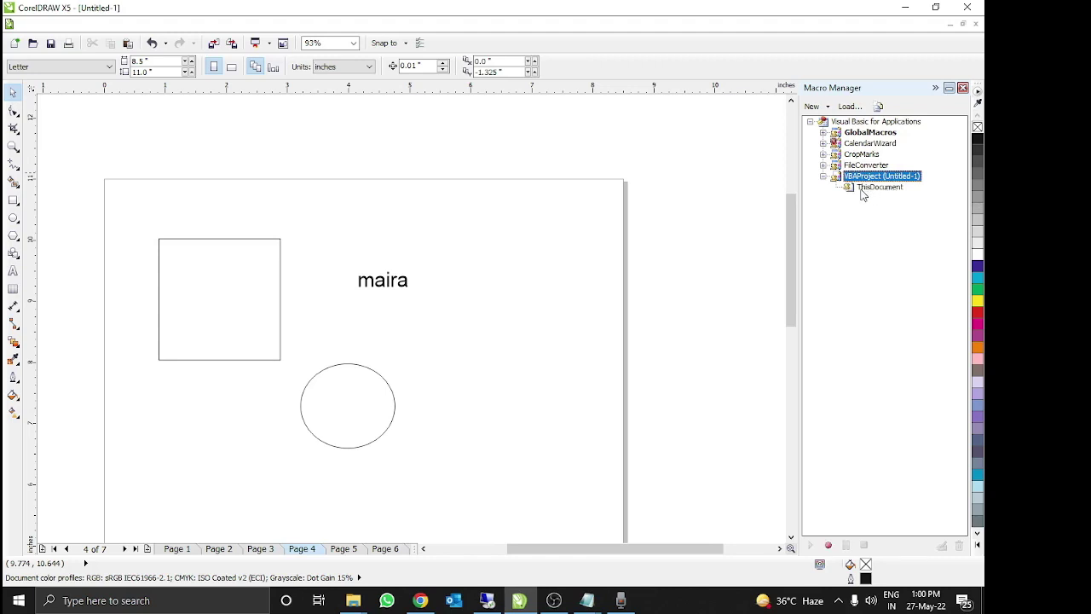
pyautogui.click(895, 190)
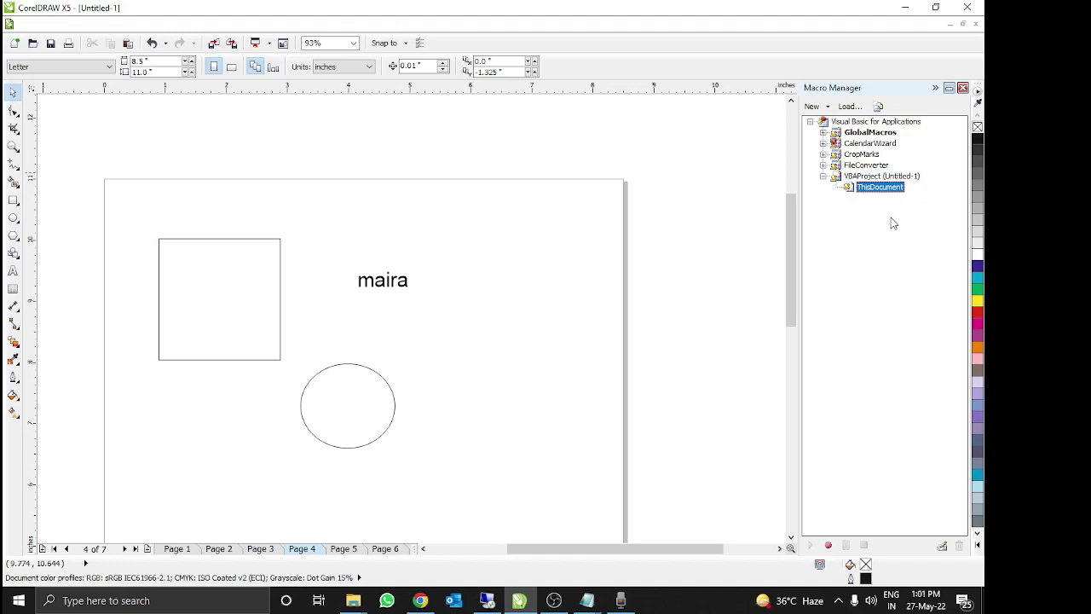
pyautogui.rightClick(884, 192)
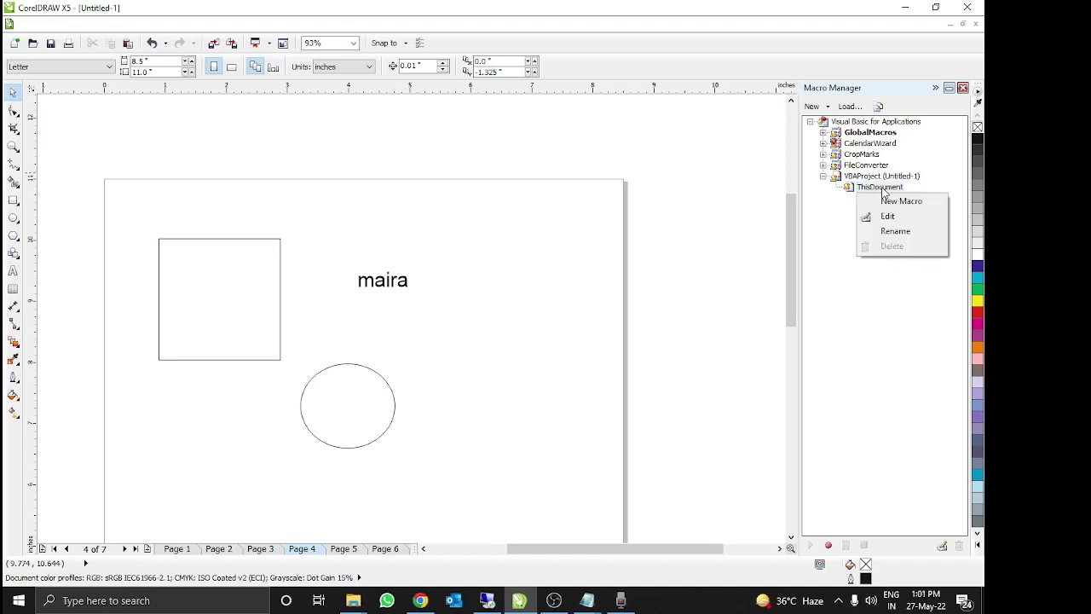
pyautogui.click(887, 217)
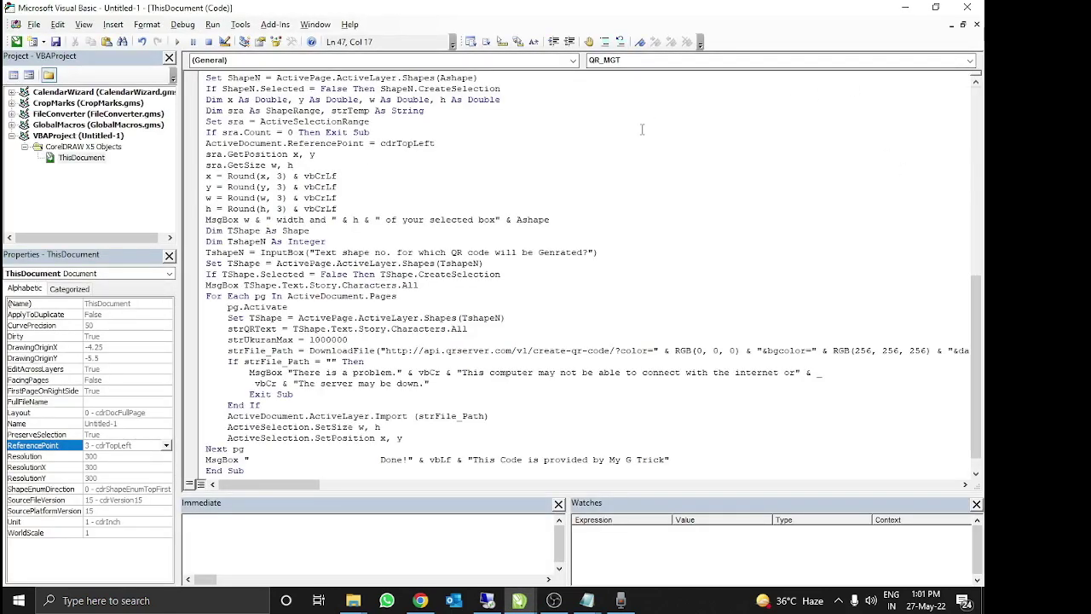
pyautogui.click(967, 7)
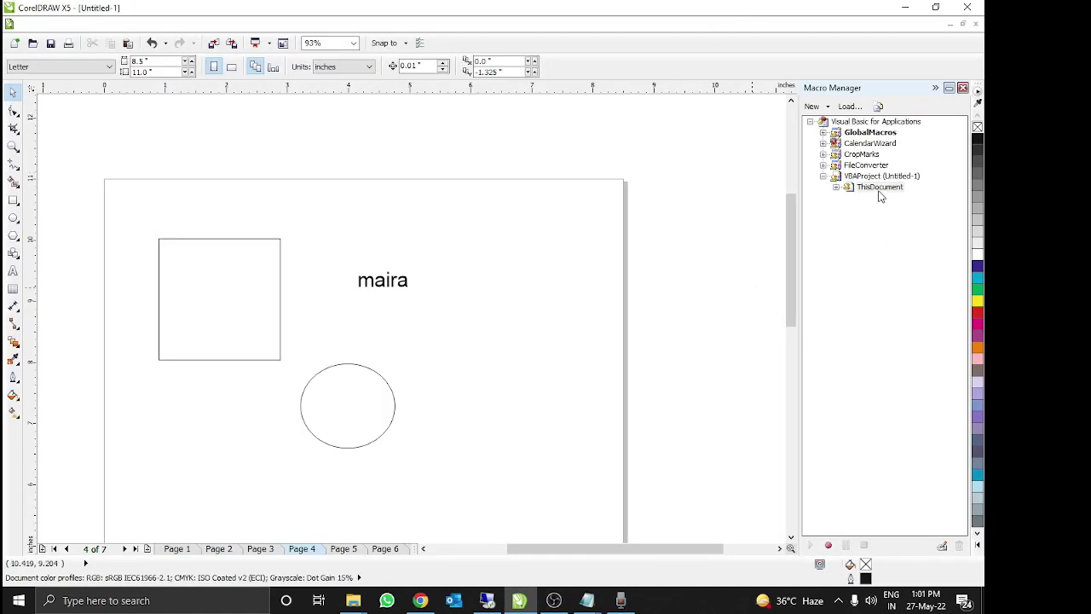
# Expand ThisDocument to list its helper and QR_MGT macros and select QR_MGT
pyautogui.doubleClick(879, 192)
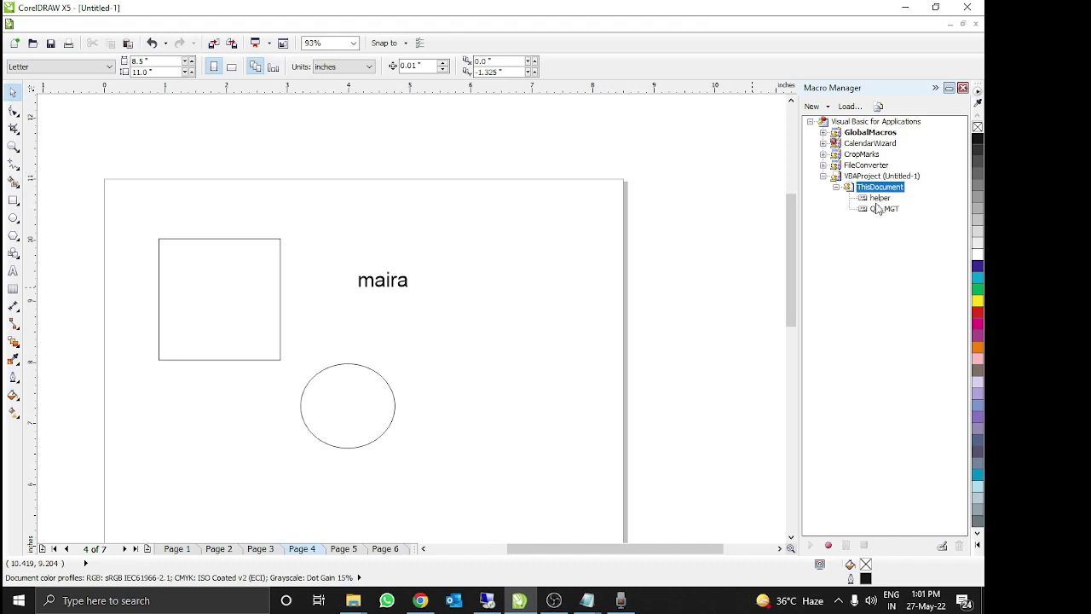
pyautogui.click(880, 197)
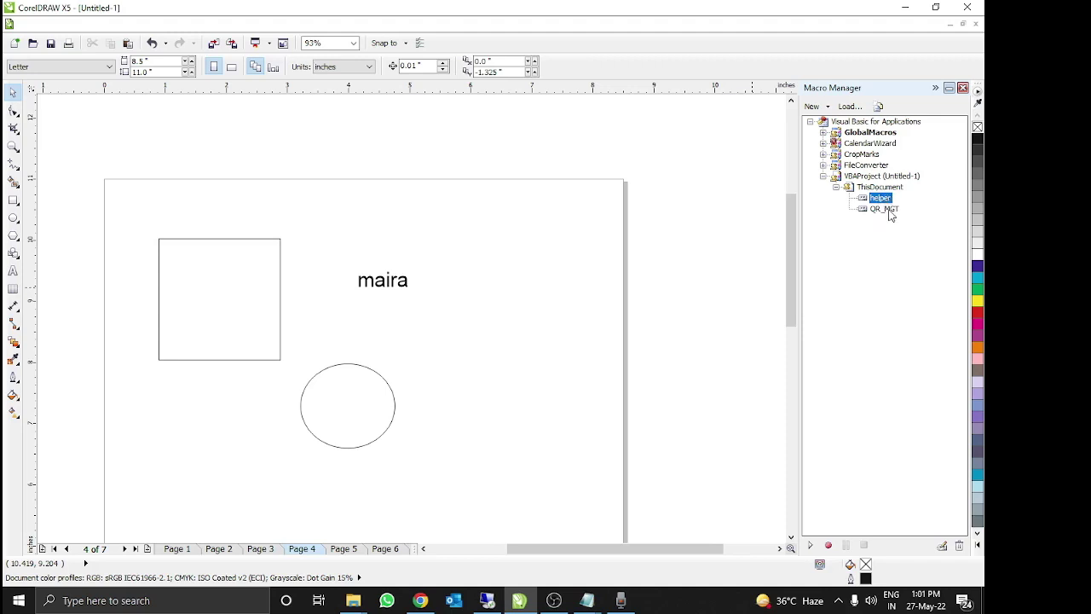
pyautogui.click(889, 210)
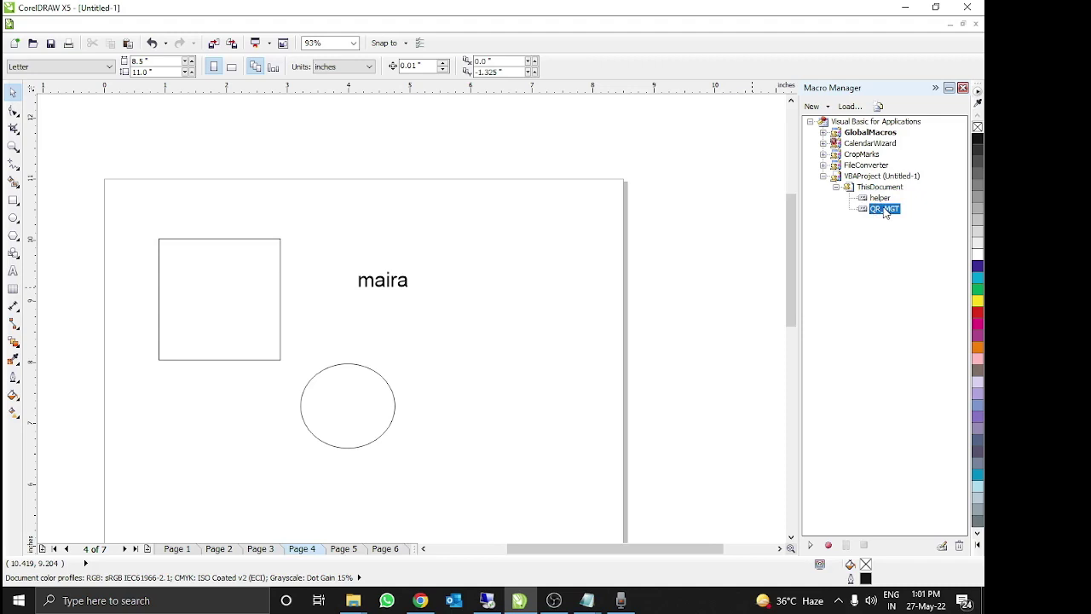
# Run QR_MGT and check the shape numbers in the New Text Document notes
pyautogui.doubleClick(887, 212)
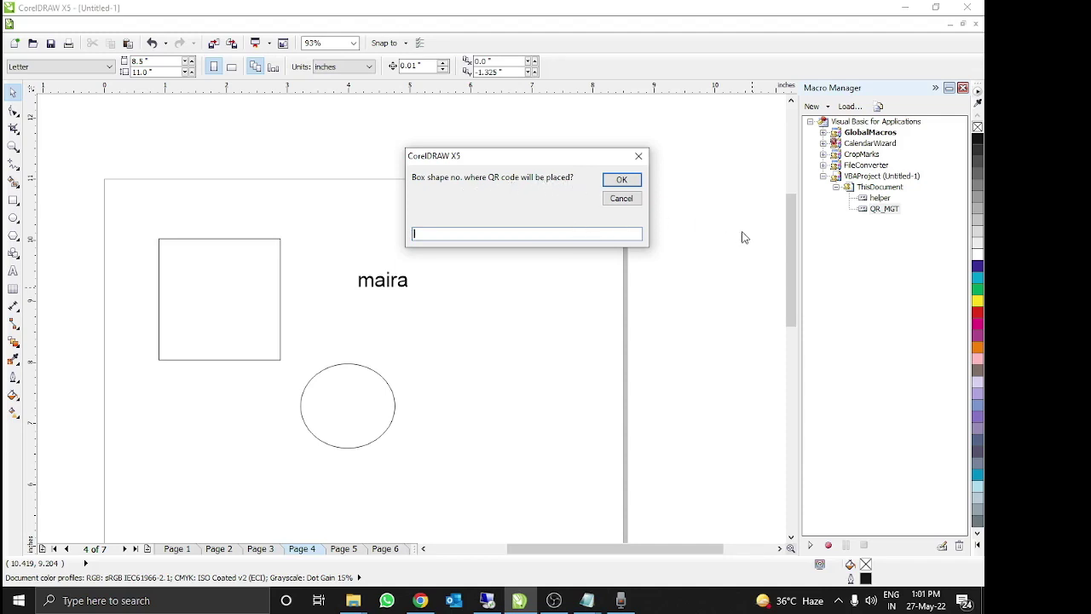
pyautogui.moveTo(591, 604)
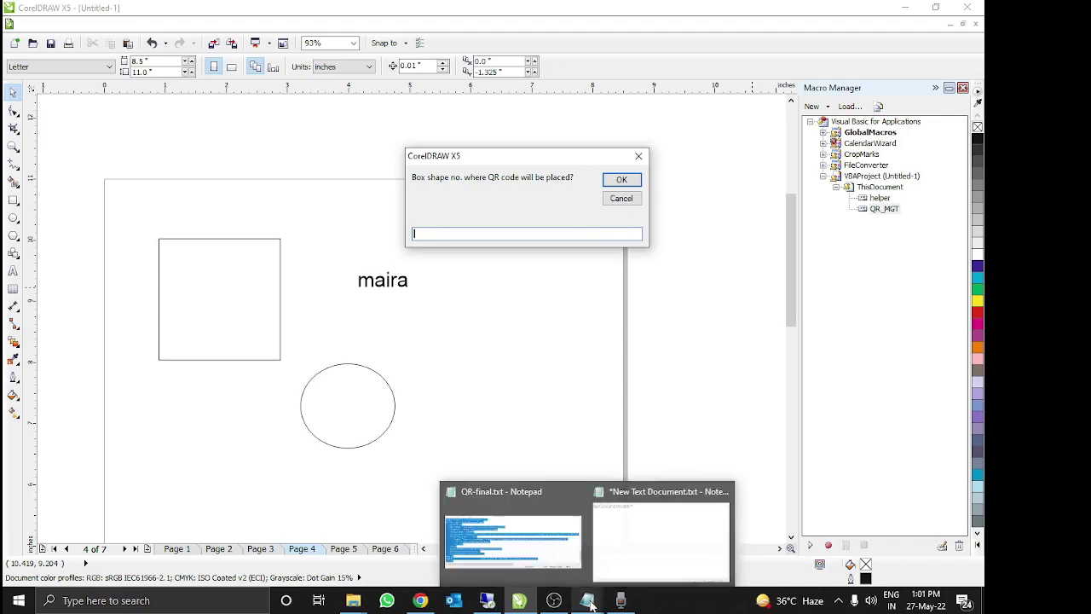
pyautogui.click(616, 553)
pyautogui.hotkey('alt', 'Tab')
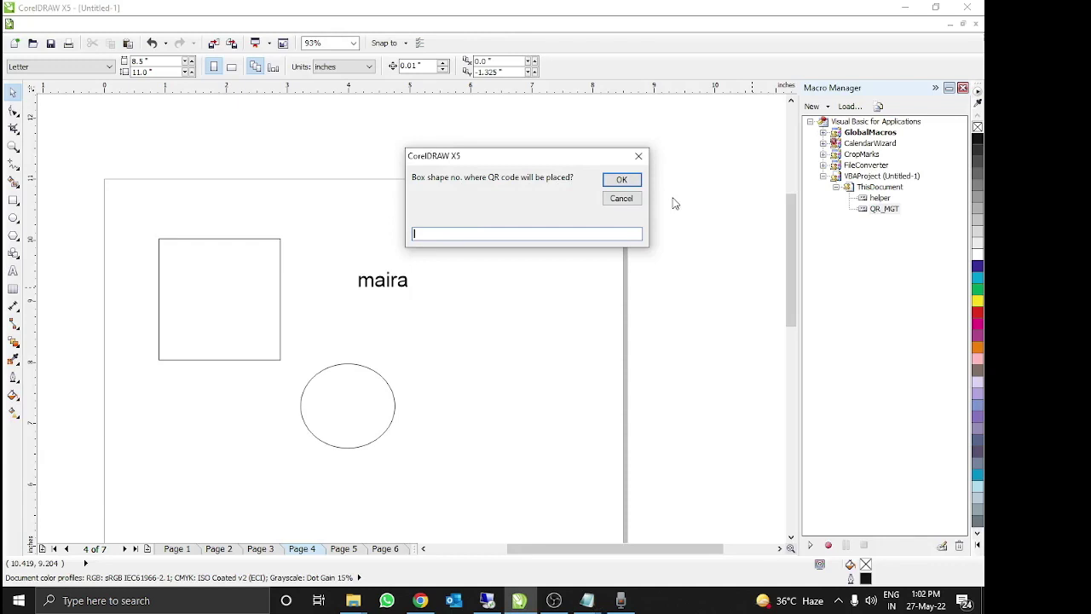
# Submit the box and text shape numbers and dismiss the box-size and completion messages
pyautogui.click(627, 183)
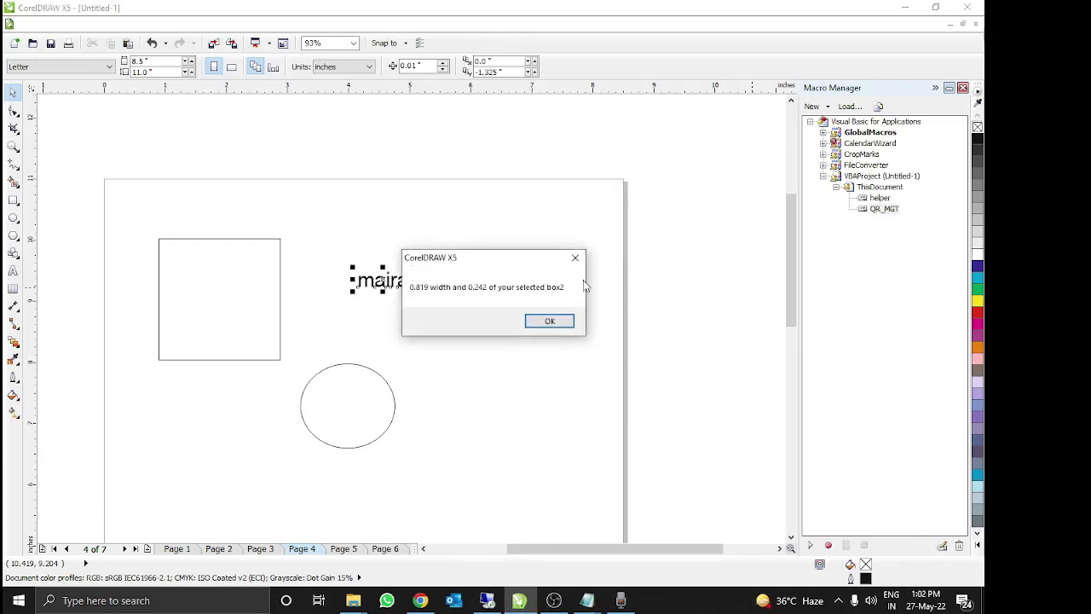
pyautogui.click(551, 324)
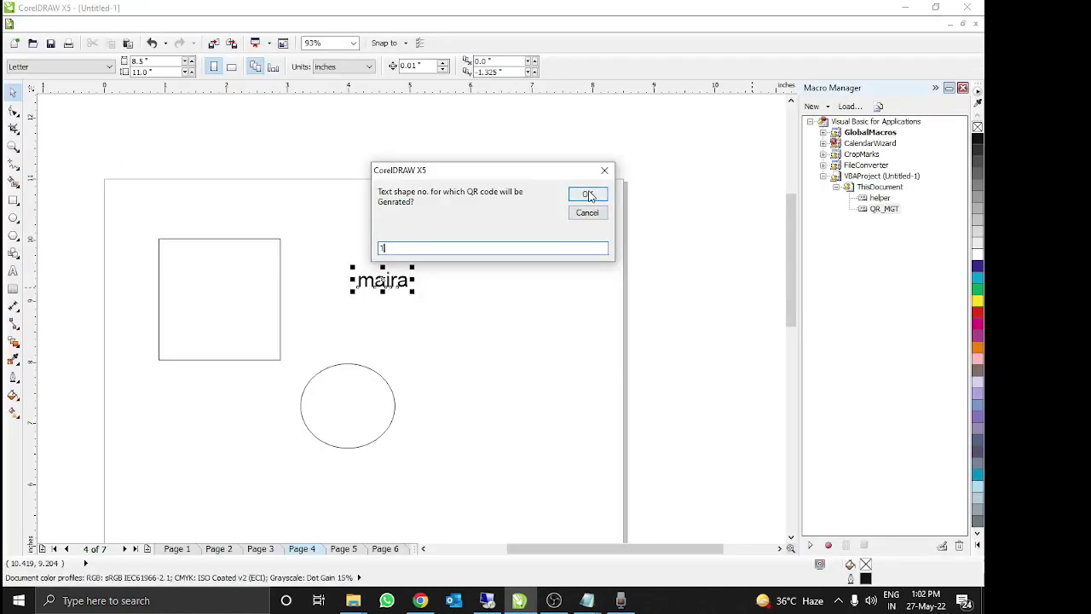
pyautogui.click(586, 194)
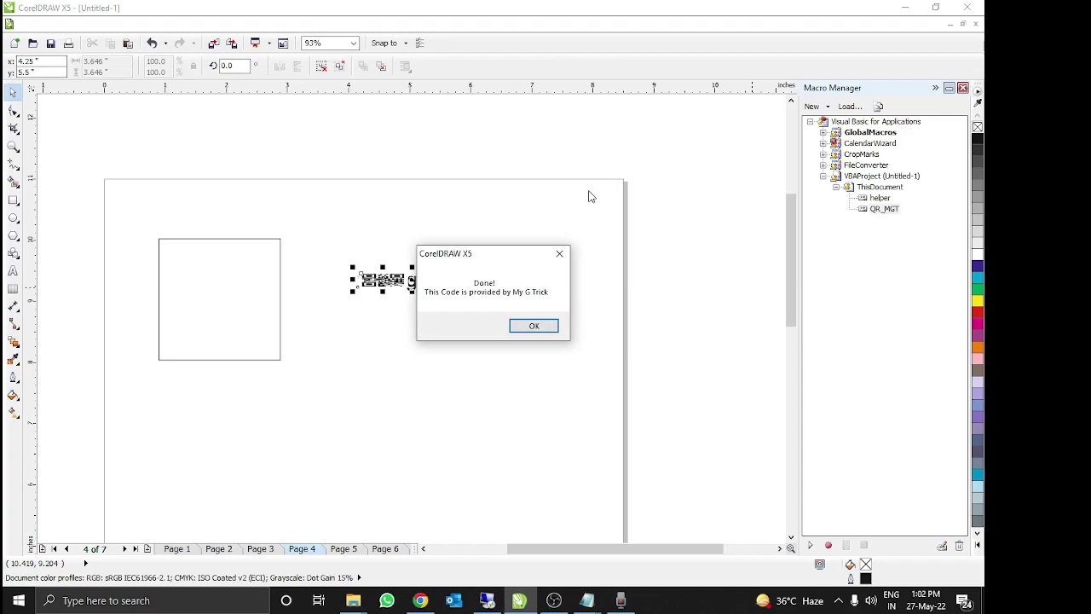
pyautogui.click(534, 325)
pyautogui.click(530, 330)
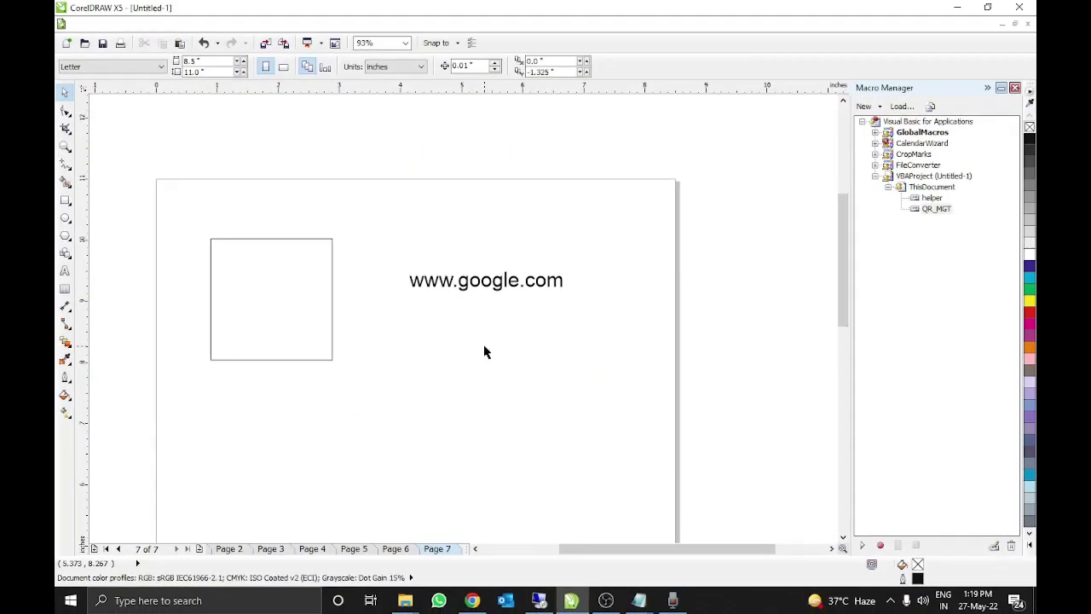
# Check the text and square objects on Page 7, then run QR_MGT again
pyautogui.press('Tab')
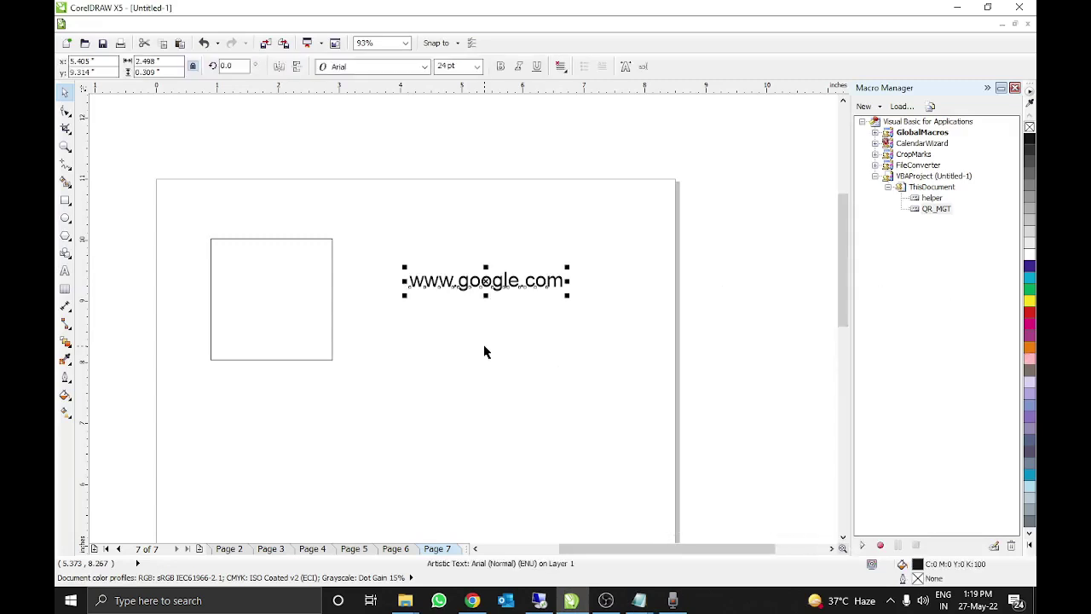
pyautogui.press('Tab')
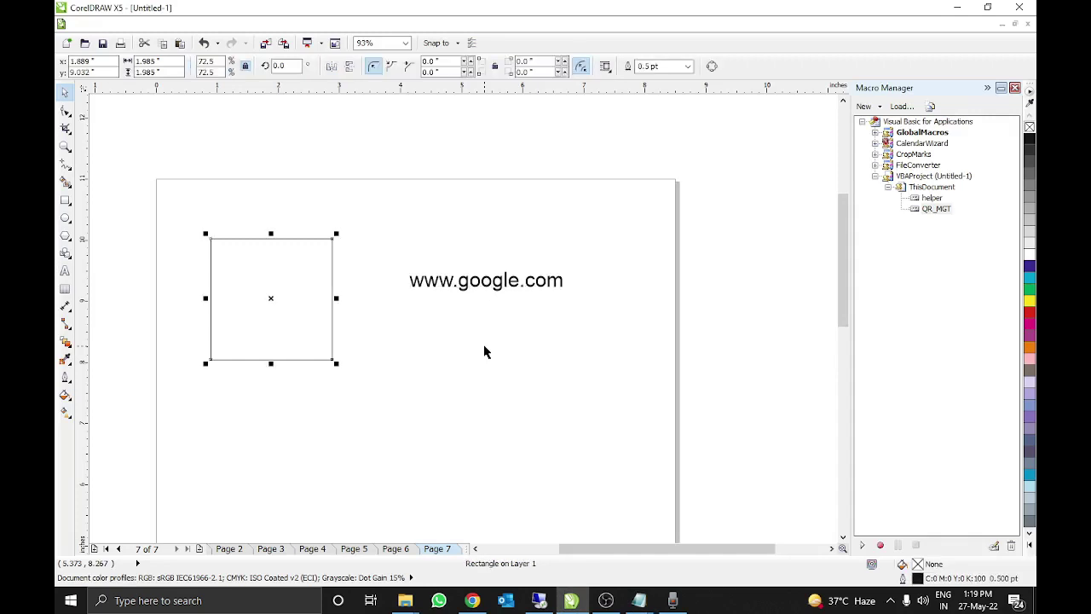
pyautogui.press('Escape')
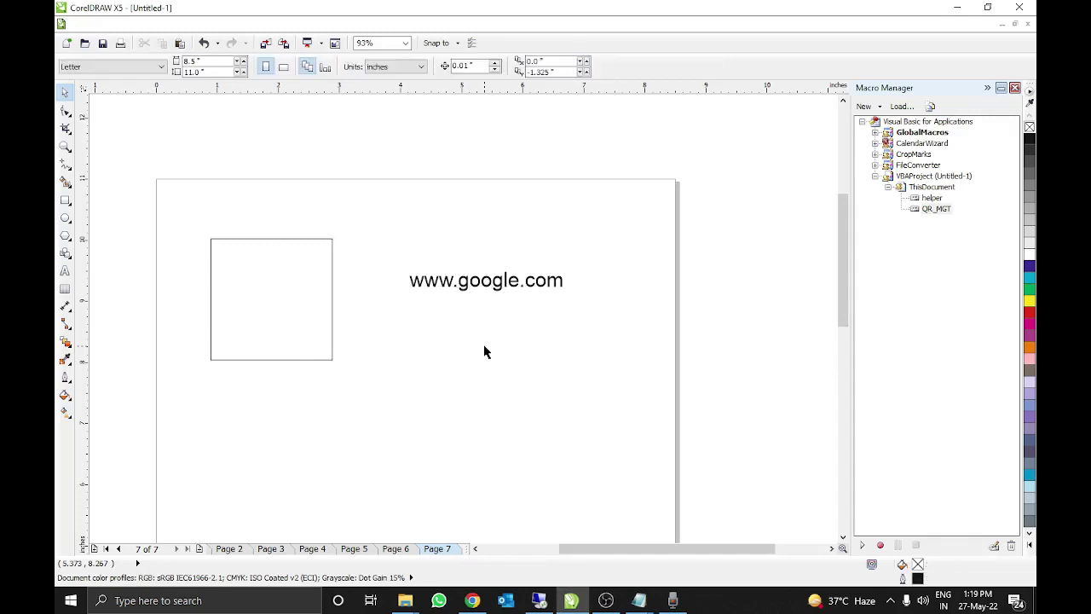
pyautogui.doubleClick(944, 216)
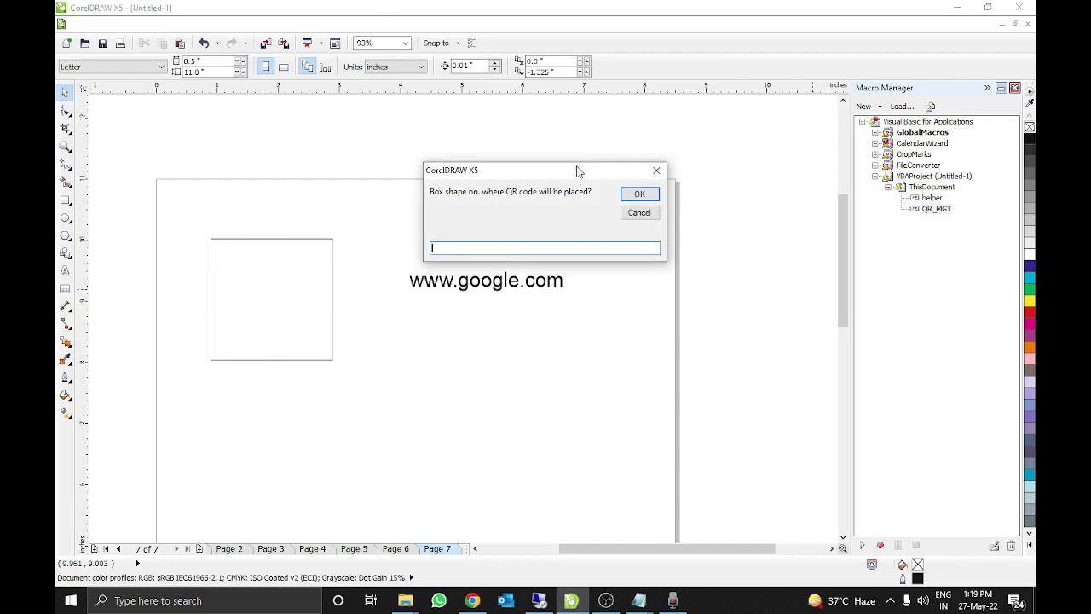
pyautogui.moveTo(577, 171); pyautogui.dragTo(573, 131)
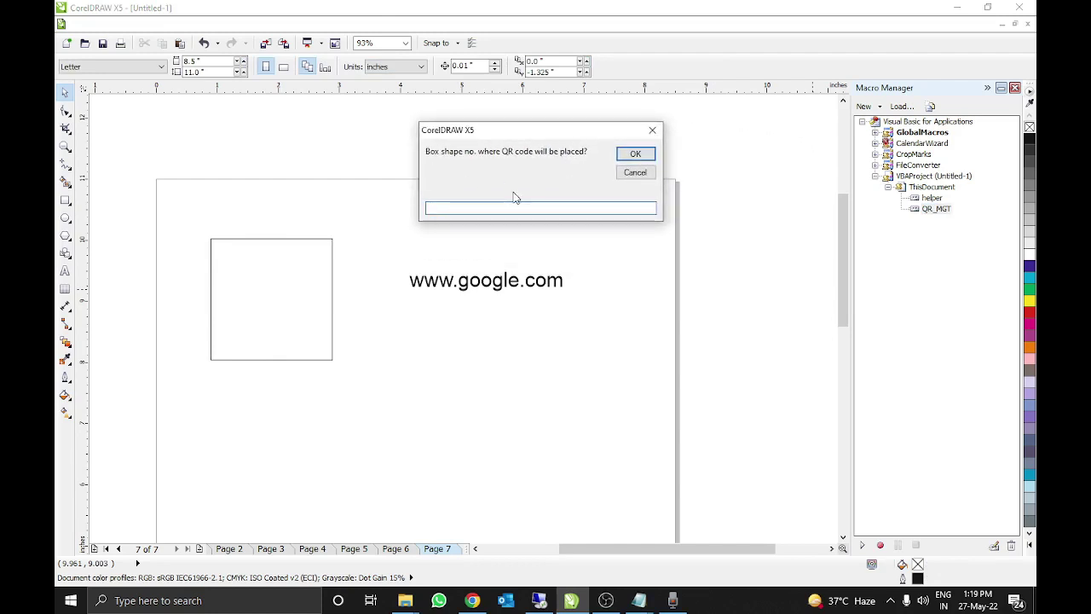
# Enter 2 as the box shape number and dismiss the box size message
pyautogui.hotkey('alt', 'Tab')
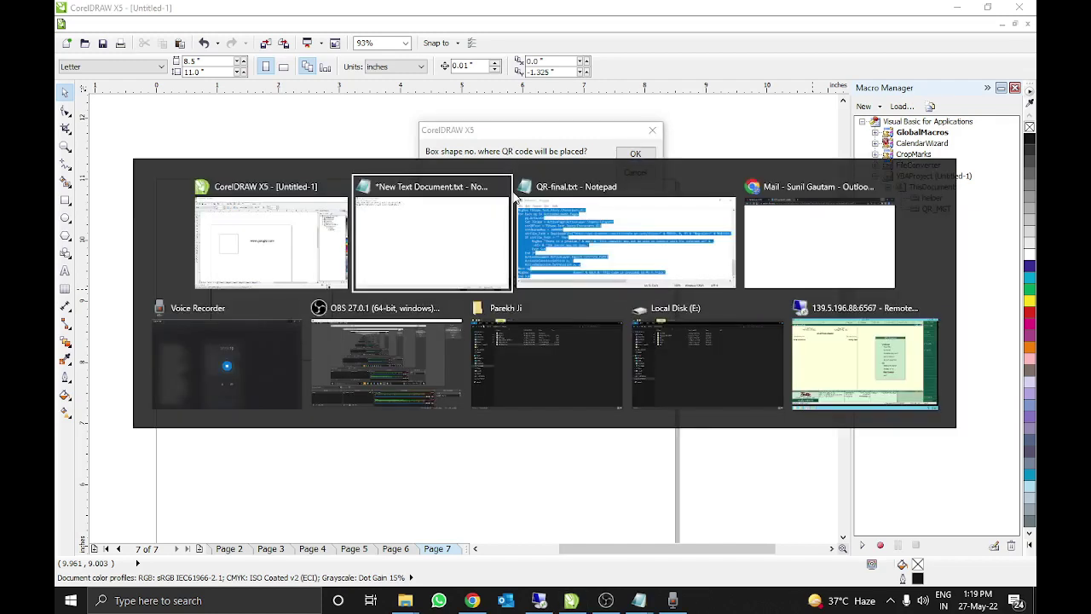
pyautogui.hotkey('alt', 'Tab')
pyautogui.write('2')
pyautogui.press('Return')
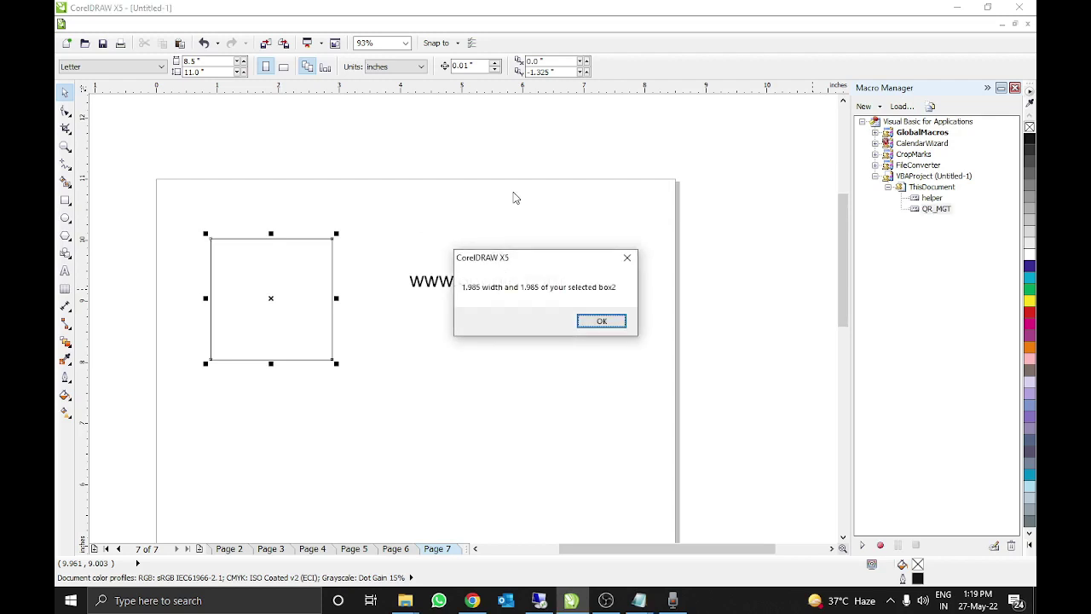
pyautogui.press('Return')
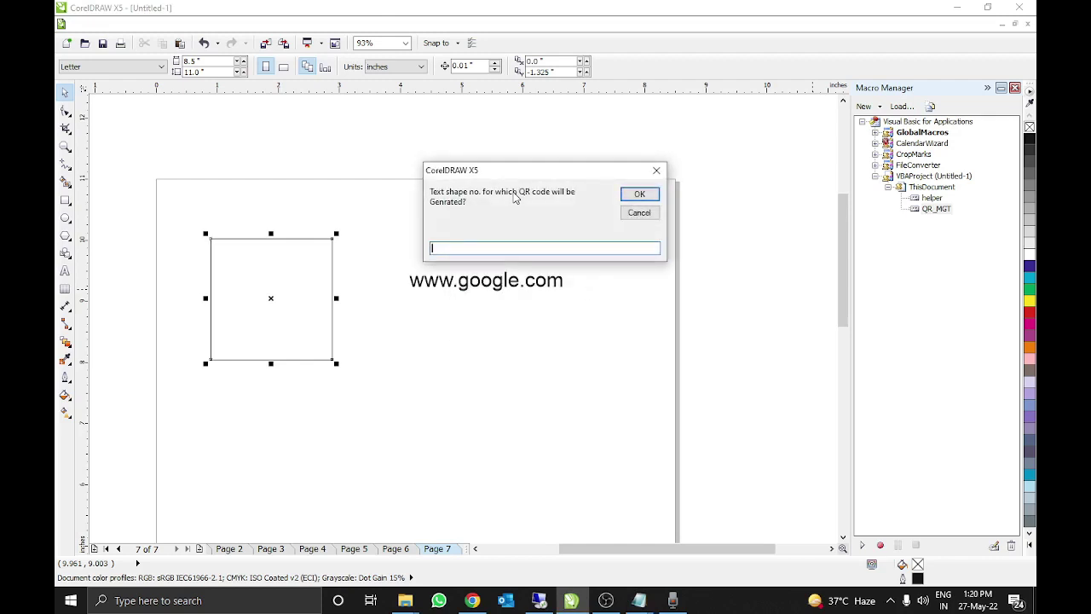
pyautogui.hotkey('alt', 'Tab')
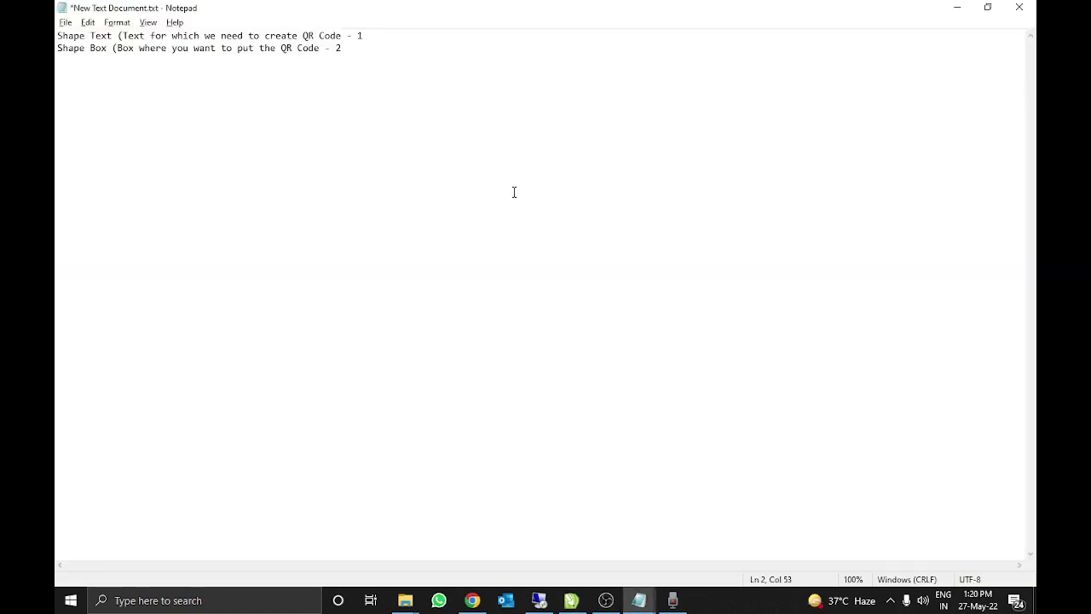
pyautogui.hotkey('alt', 'Tab')
pyautogui.write('1')
pyautogui.press('Return')
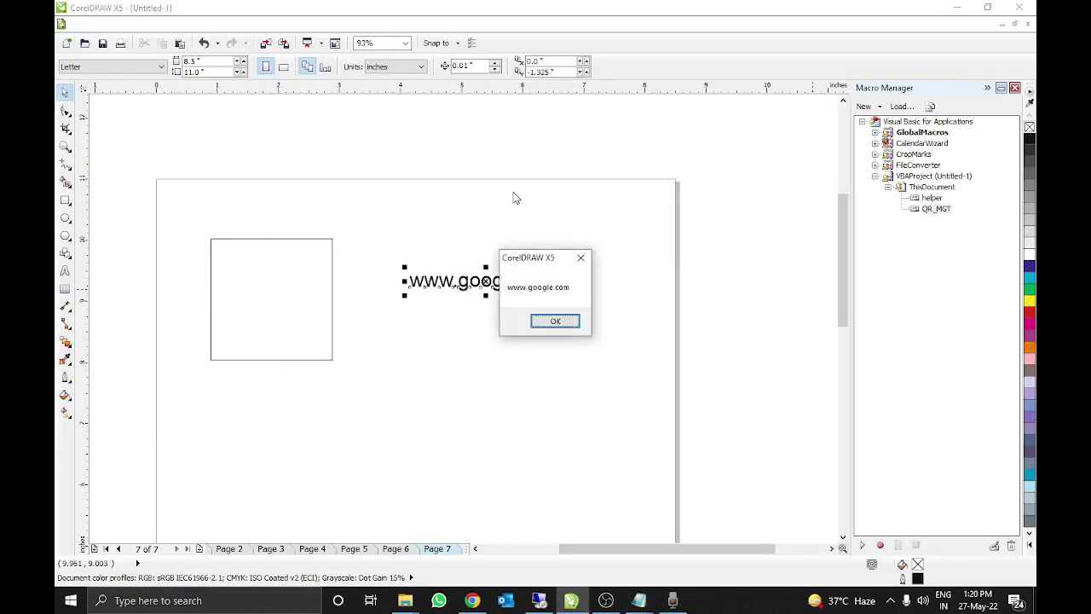
pyautogui.moveTo(540, 256); pyautogui.dragTo(613, 143)
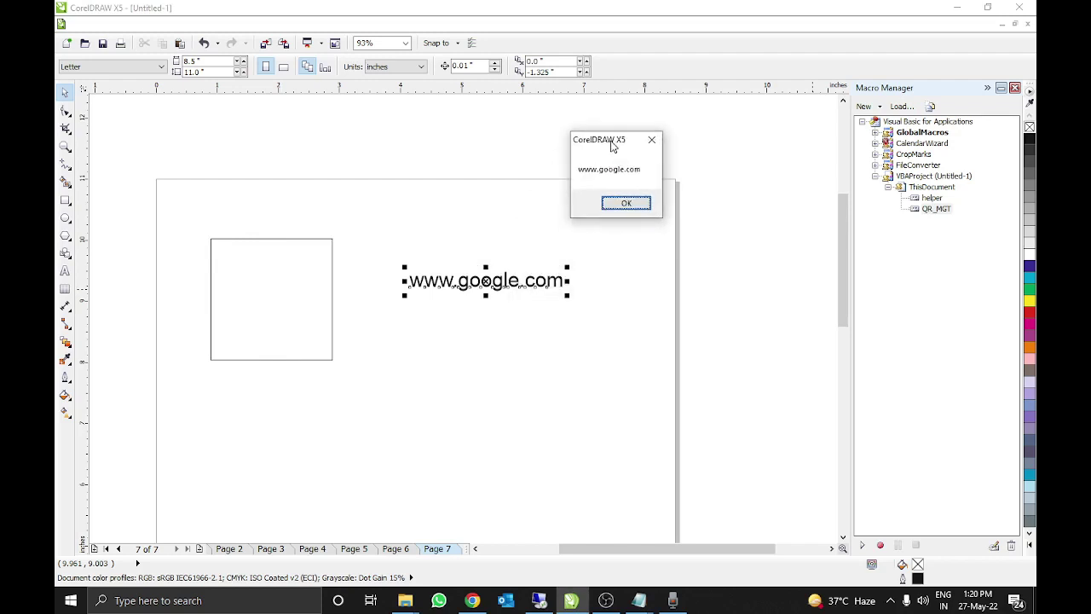
pyautogui.click(624, 204)
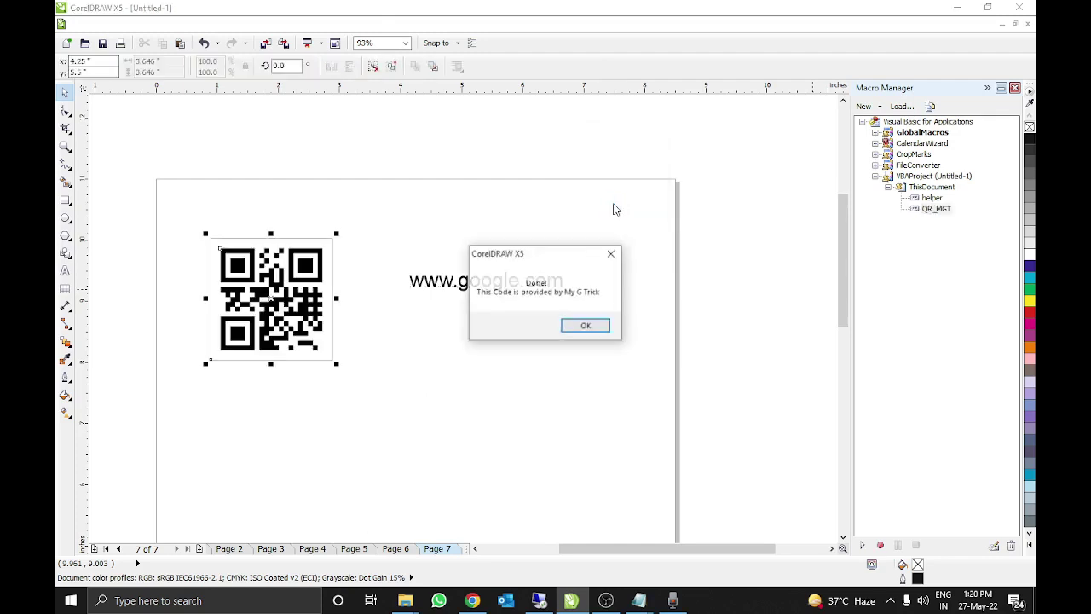
# Dismiss the Done! message and page back from Page 7 to Page 1, cancelling Insert Page
pyautogui.click(596, 329)
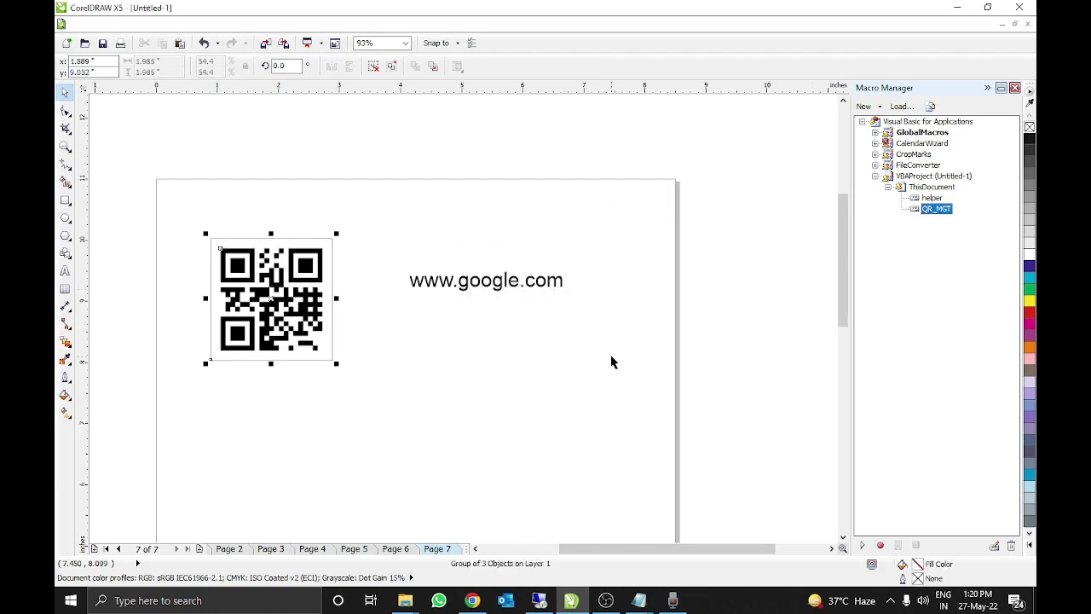
pyautogui.click(611, 361)
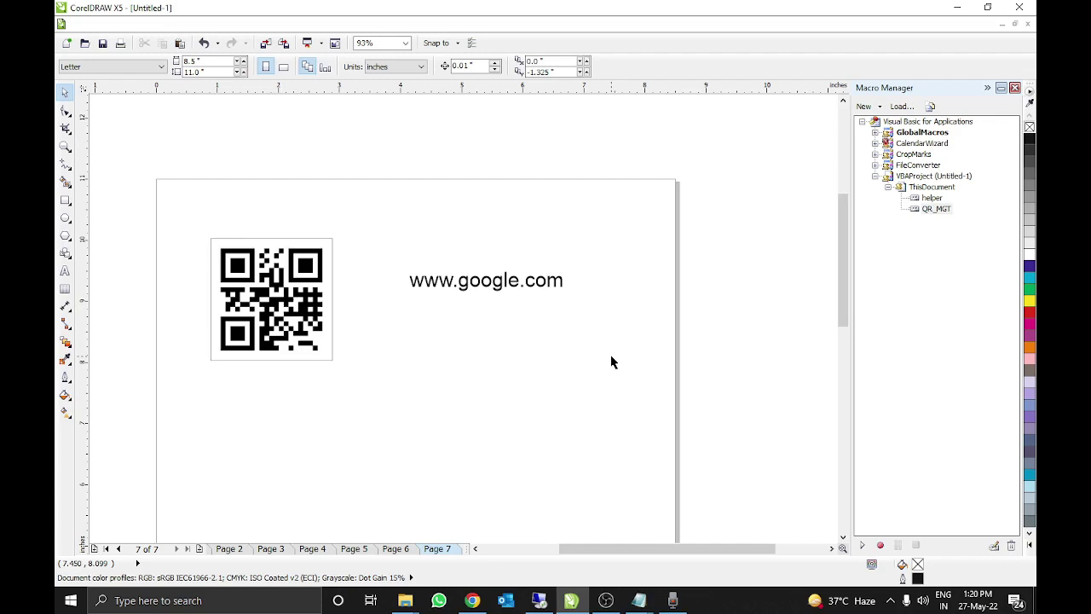
pyautogui.press('pageup')
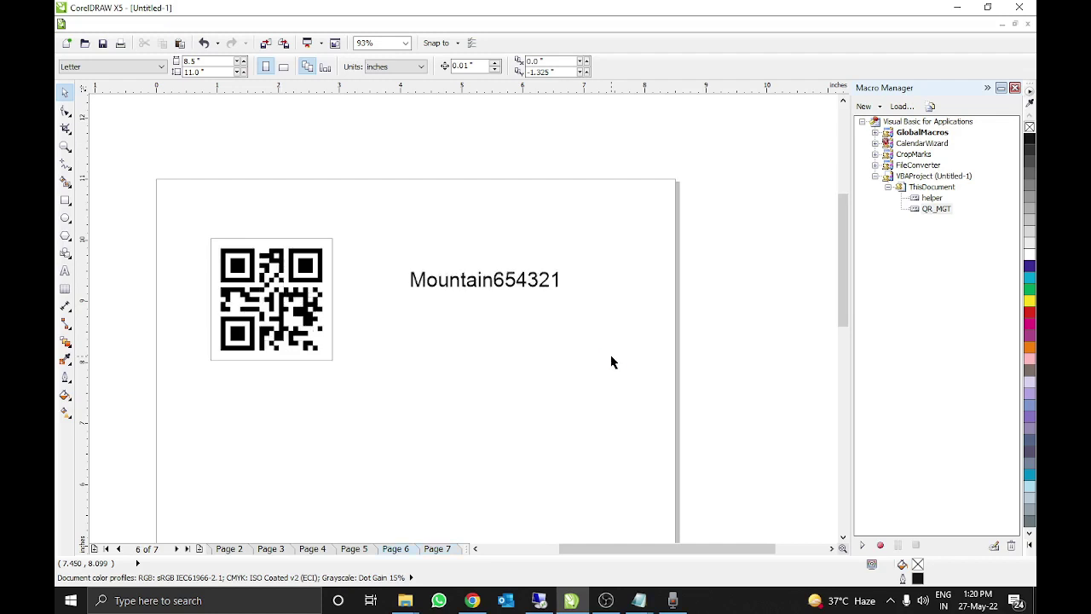
pyautogui.press('pageup')
pyautogui.press('pageup')
pyautogui.press('pageup')
pyautogui.press('pageup')
pyautogui.press('pageup')
pyautogui.press('pageup')
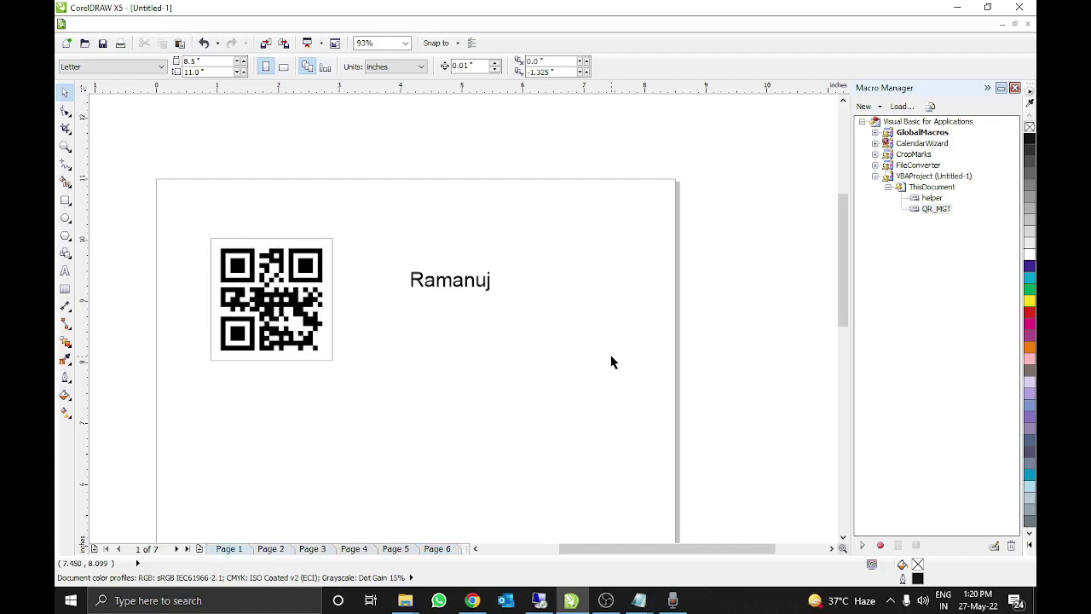
pyautogui.press('Escape')
# Page forward again to Page 7, ending with the pick tool active
pyautogui.press('pagedown')
pyautogui.press('pagedown')
pyautogui.press('pagedown')
pyautogui.press('pagedown')
pyautogui.press('pagedown')
pyautogui.press('pagedown')
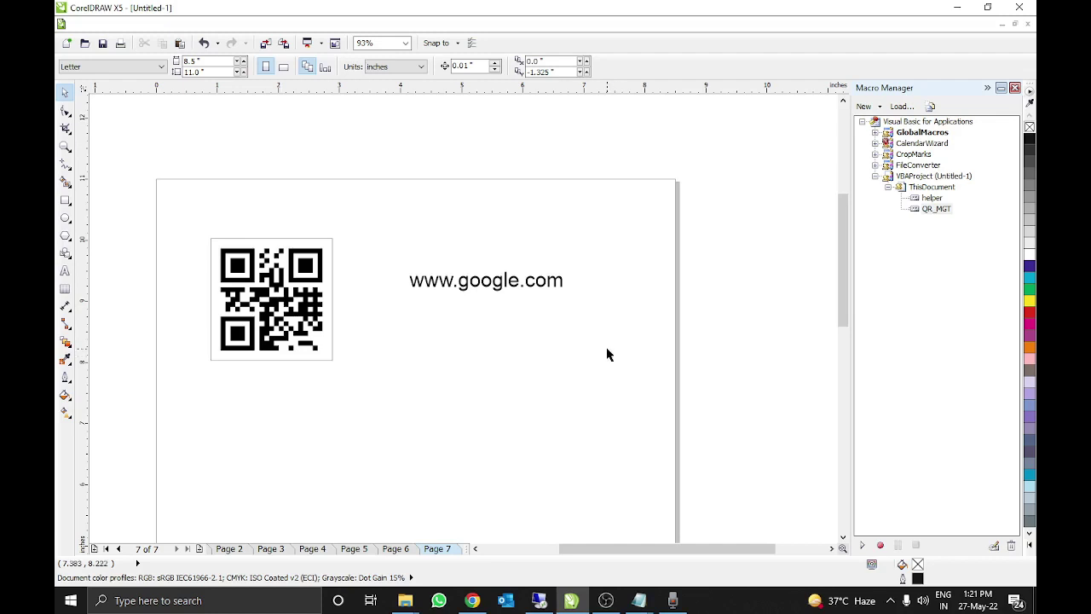
pyautogui.press('F7')
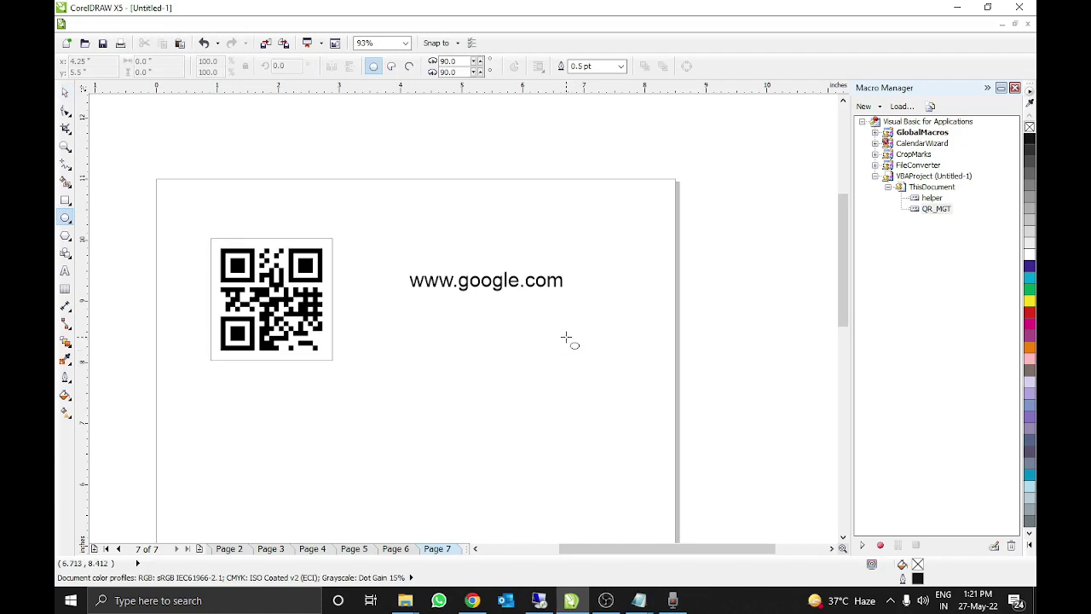
pyautogui.press('space')
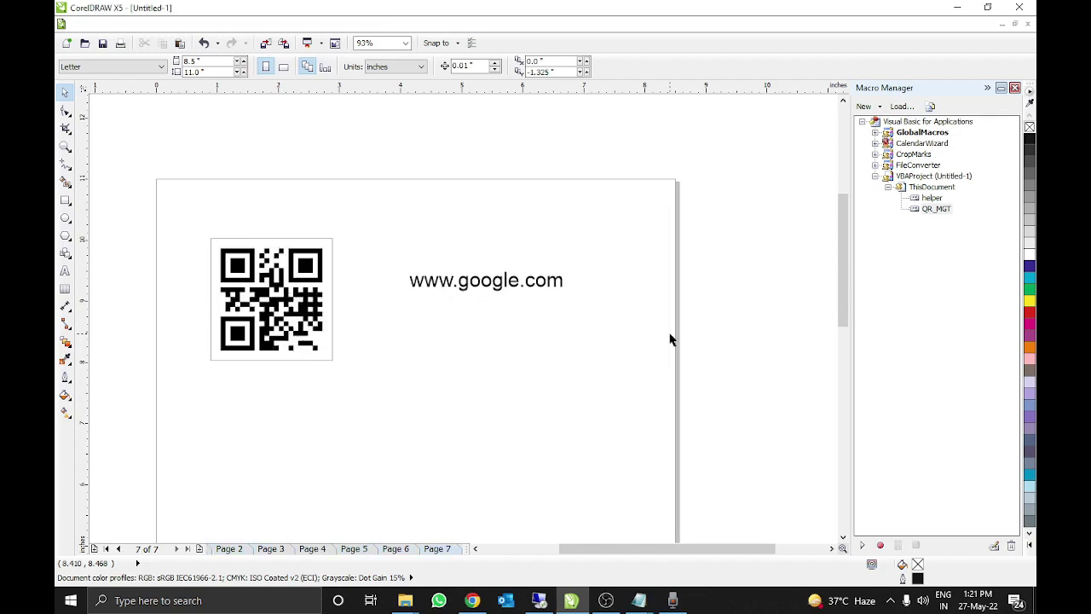
pyautogui.click(285, 307)
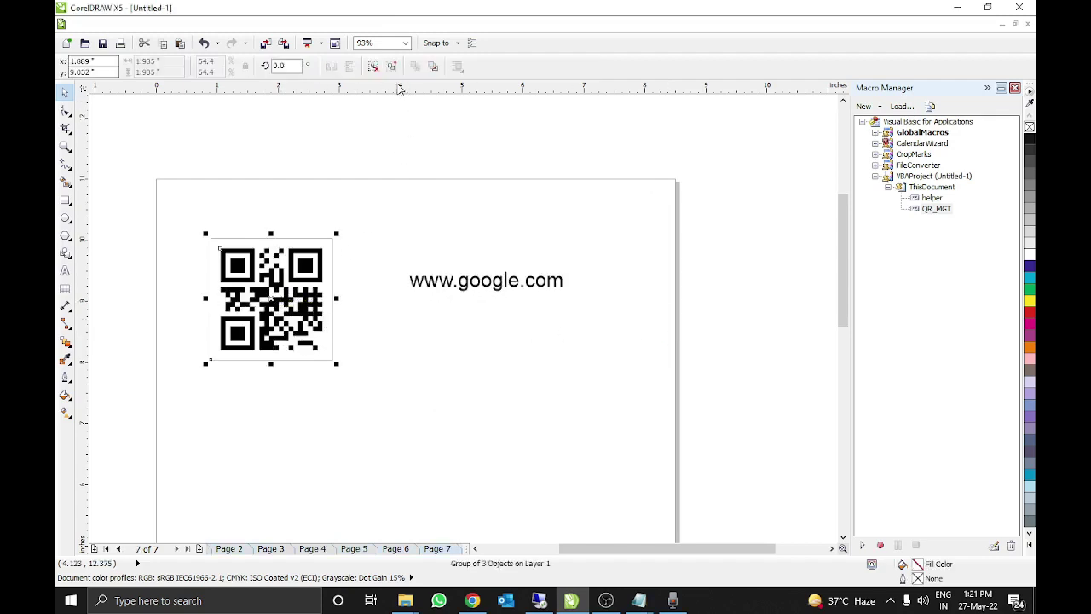
pyautogui.moveTo(300, 282); pyautogui.dragTo(503, 393)
pyautogui.click(609, 341)
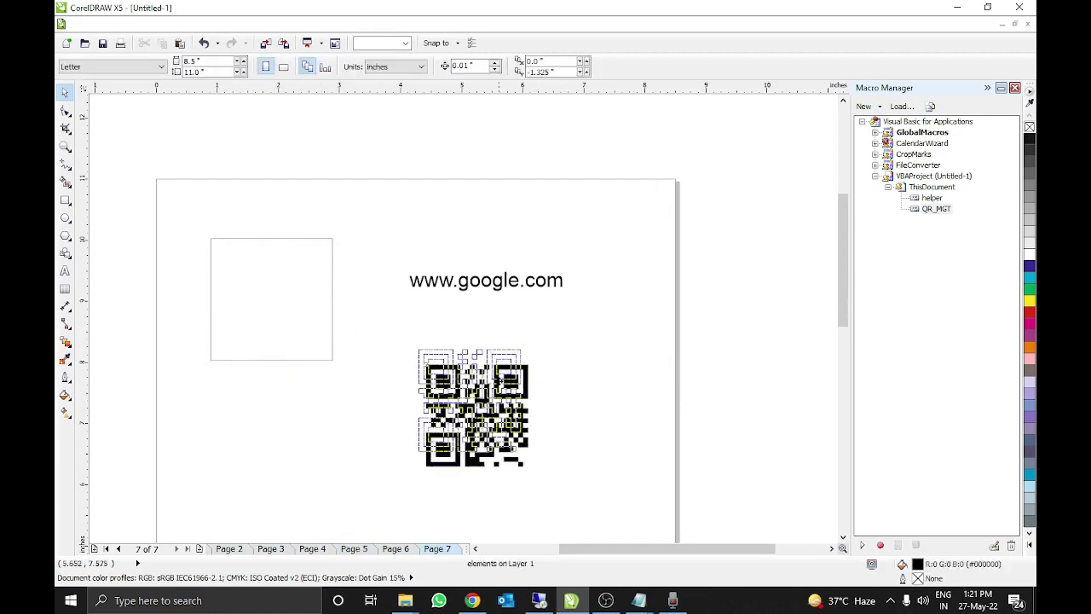
pyautogui.click(416, 341)
# Try magenta, pink, lavender, purple, teal and other palette fills on the QR code, then restore black
pyautogui.click(1030, 323)
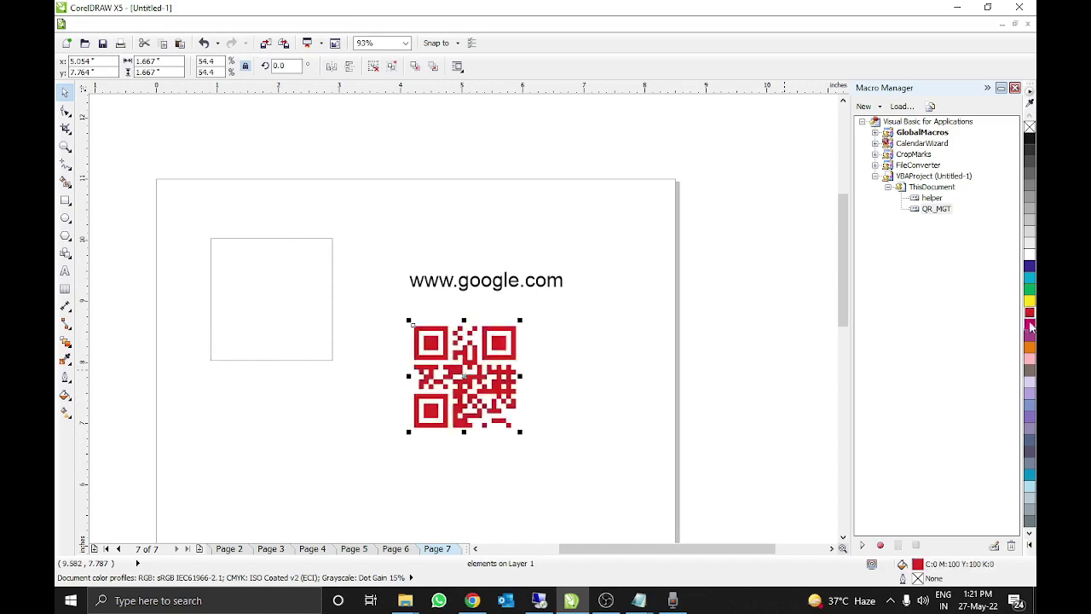
pyautogui.click(1029, 358)
pyautogui.click(1030, 388)
pyautogui.click(1030, 405)
pyautogui.click(1030, 465)
pyautogui.click(1030, 475)
pyautogui.click(1030, 335)
pyautogui.click(1029, 265)
pyautogui.click(1030, 203)
pyautogui.click(1029, 141)
pyautogui.click(592, 402)
# Centre the QR code on the square box with E and C, undoing a trial move
pyautogui.moveTo(465, 376); pyautogui.dragTo(394, 358)
pyautogui.keyDown('shift'); pyautogui.click(263, 324); pyautogui.keyUp('shift')
pyautogui.press('e')
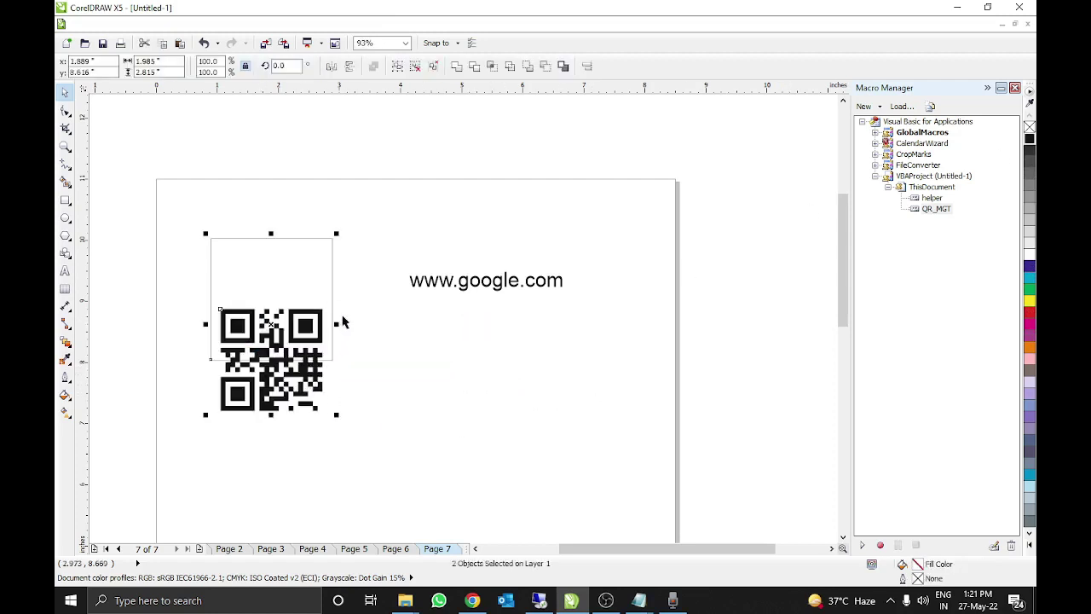
pyautogui.press('c')
pyautogui.click(304, 317)
pyautogui.moveTo(303, 307); pyautogui.dragTo(306, 384)
pyautogui.hotkey('ctrl', 'z')
pyautogui.click(414, 227)
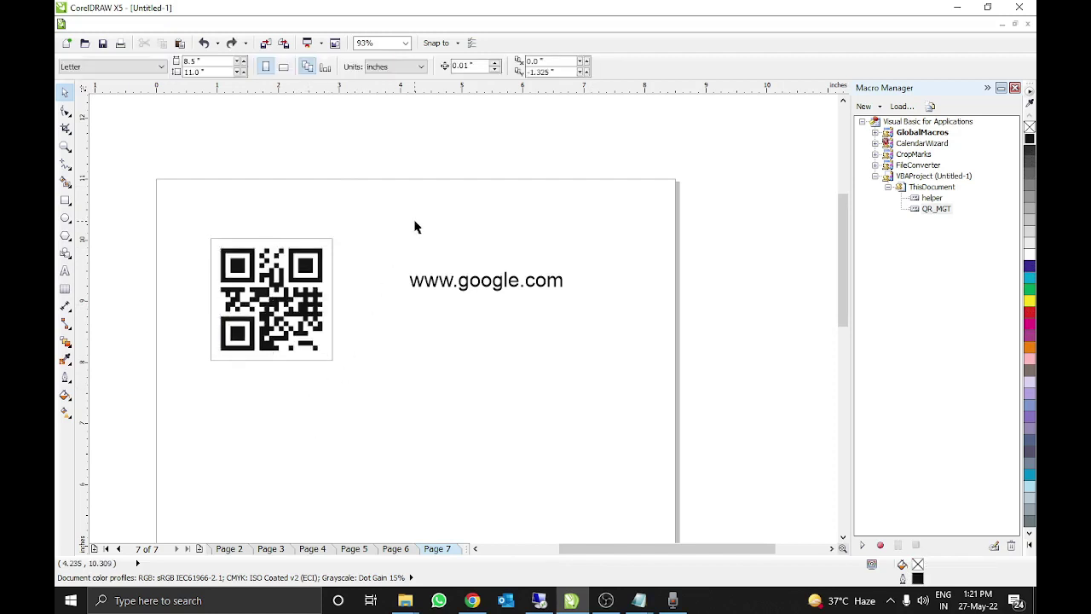
# Try shifting the QR code down and right, revert it, and go to Page 1, cancelling Insert Page
pyautogui.click(304, 285)
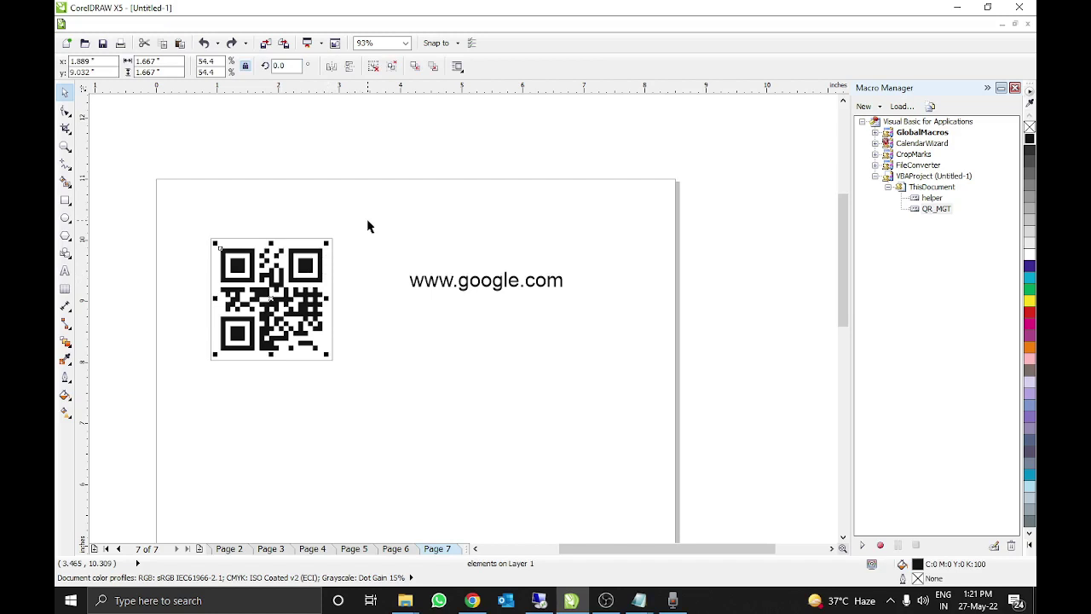
pyautogui.moveTo(306, 308); pyautogui.dragTo(322, 362)
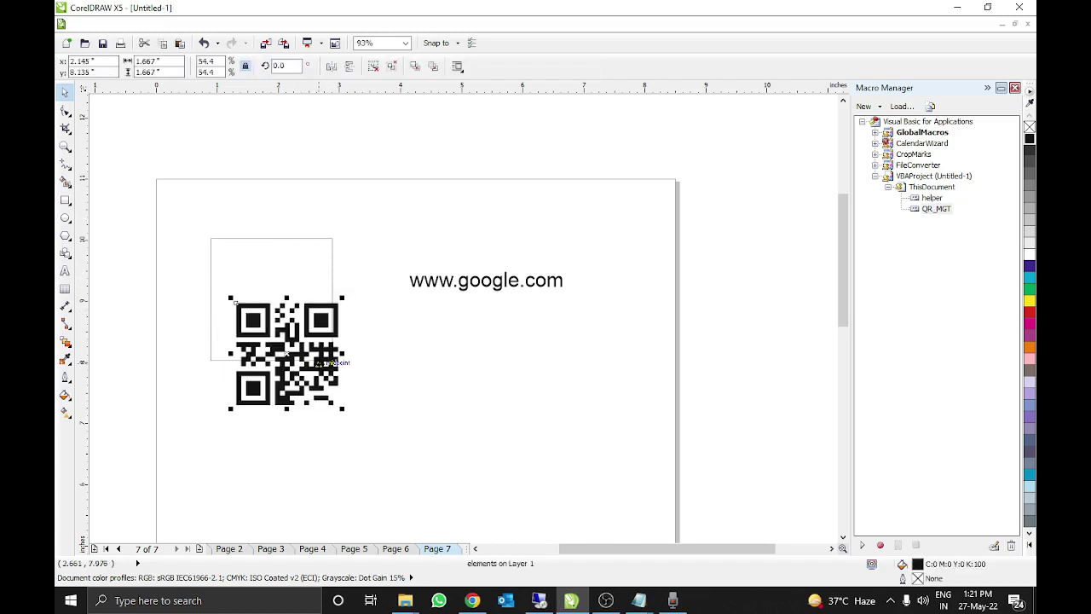
pyautogui.press('Escape')
pyautogui.click(378, 245)
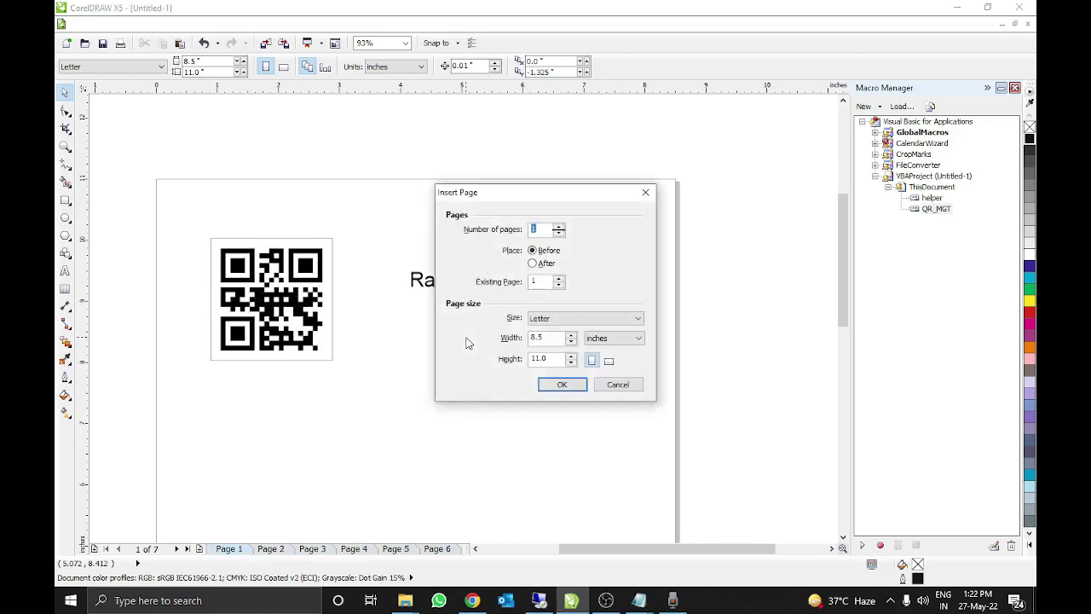
pyautogui.press('Escape')
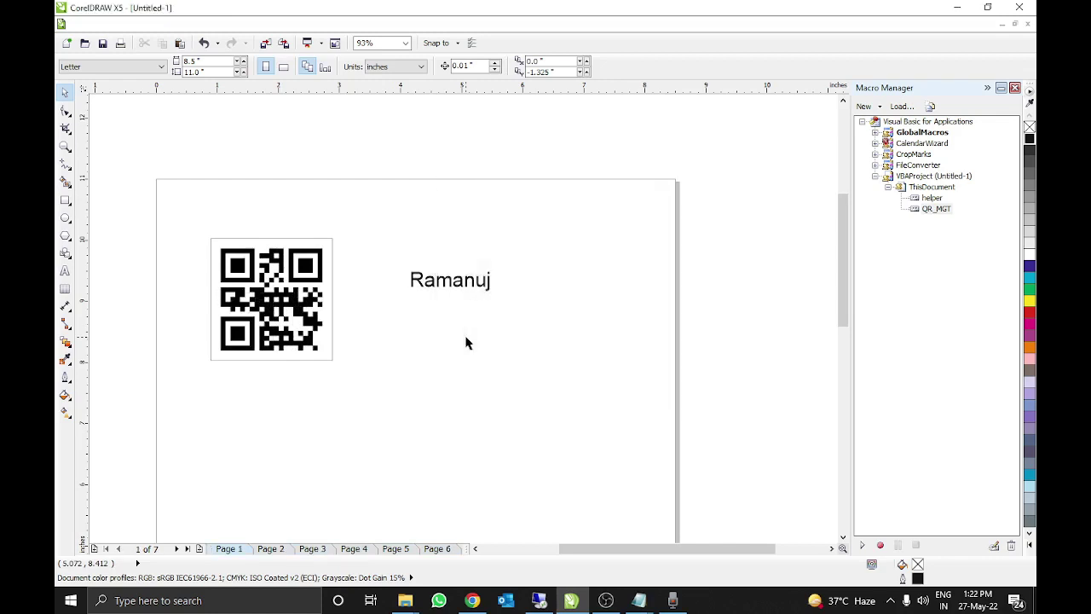